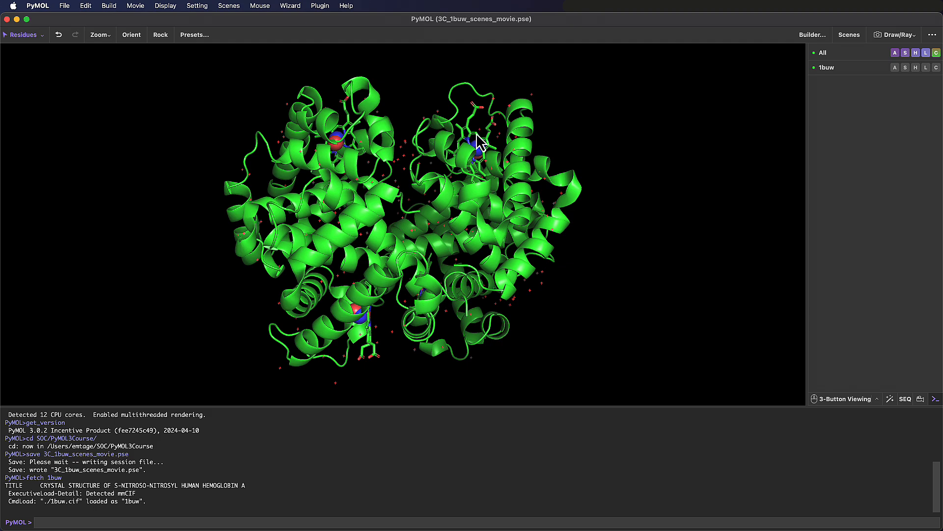
Select a heme group in 1buw for a close look, then clear the selection
click(477, 142)
drag(484, 154, 469, 170)
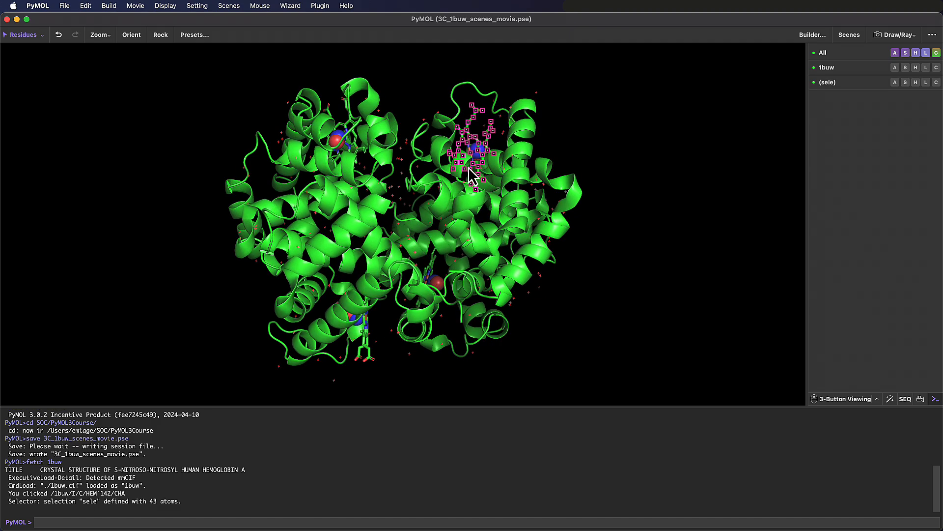
right_drag(469, 168, 477, 211)
middle_drag(490, 150, 403, 230)
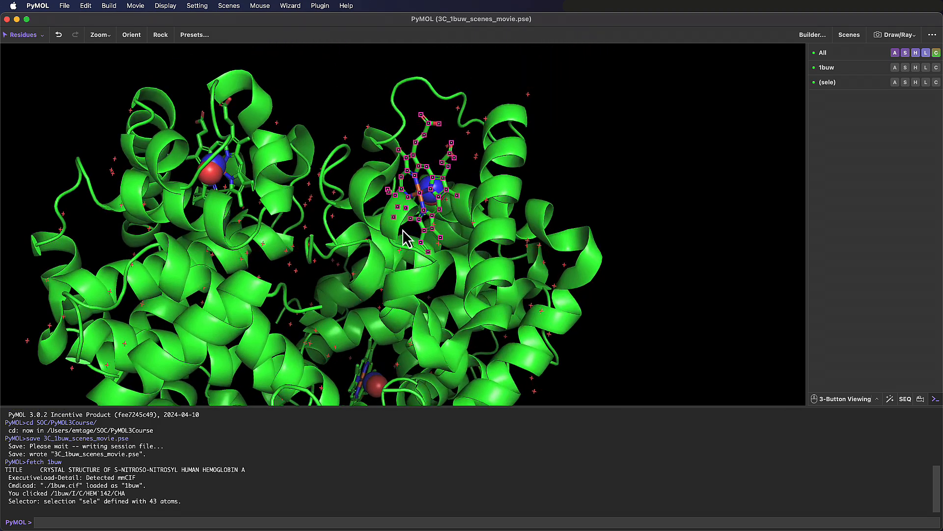
right_drag(414, 213, 417, 233)
click(446, 127)
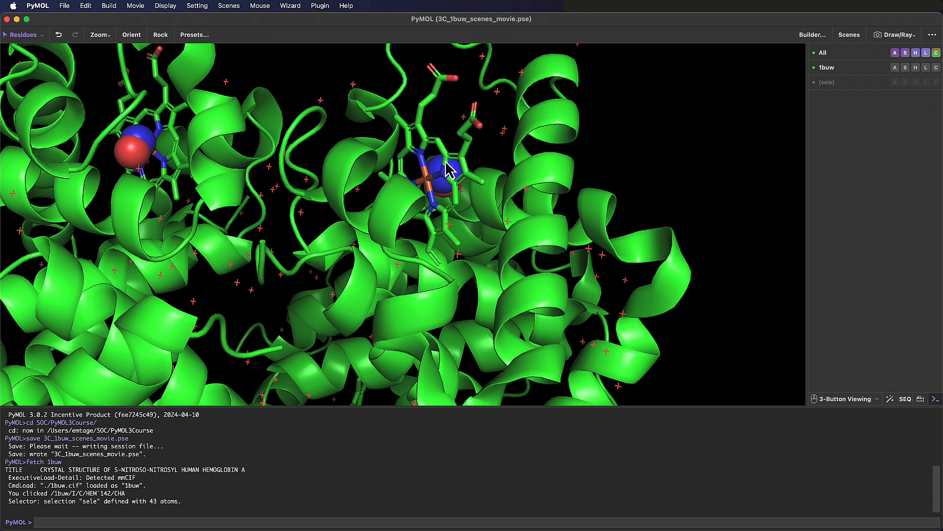
Pick the sphere-shaped ligands beside two of the heme groups to identify their residues, deselecting each one again
click(134, 147)
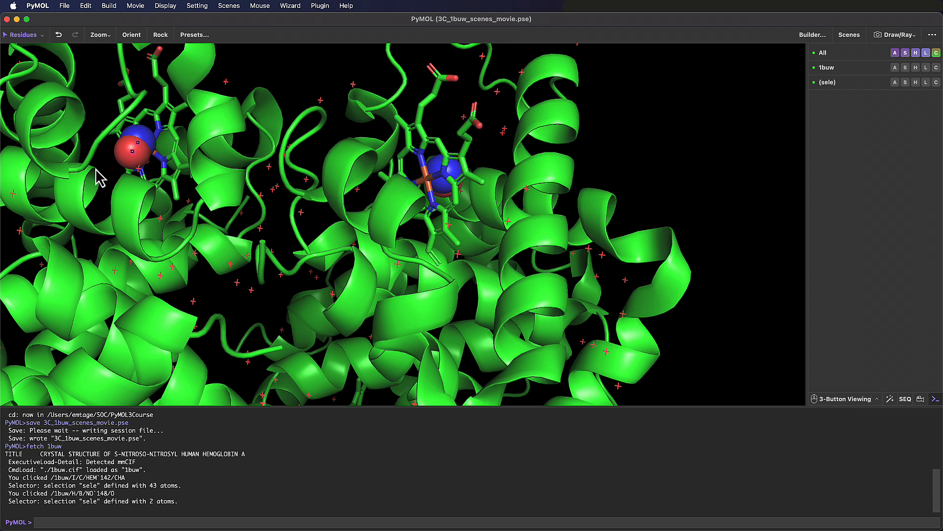
click(144, 139)
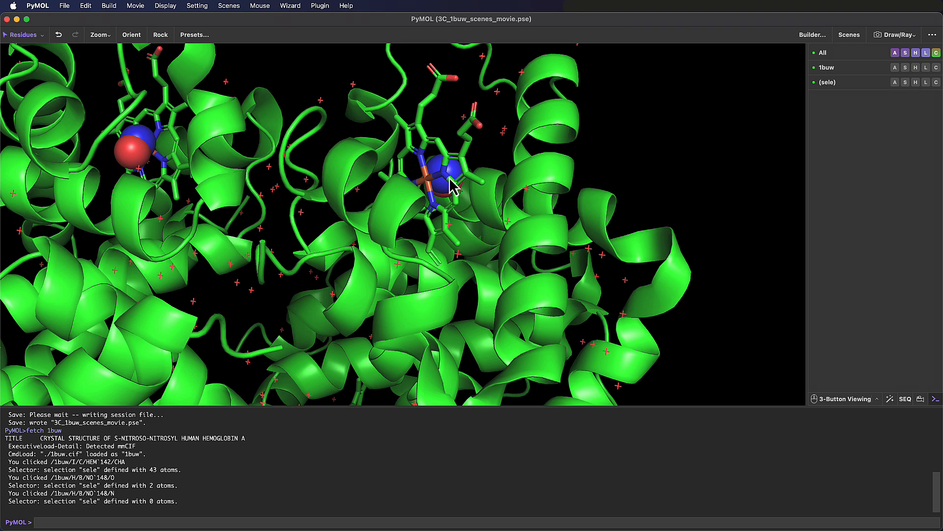
drag(449, 181, 400, 259)
click(399, 262)
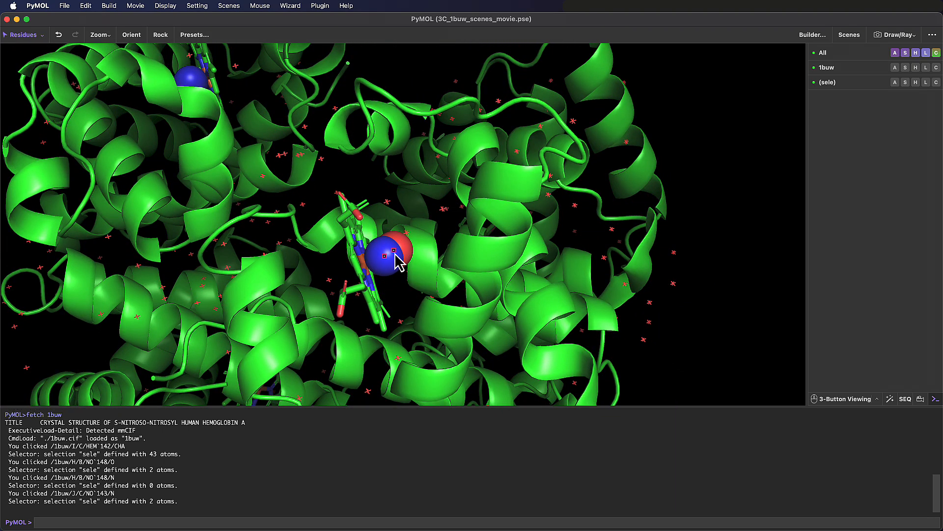
click(396, 261)
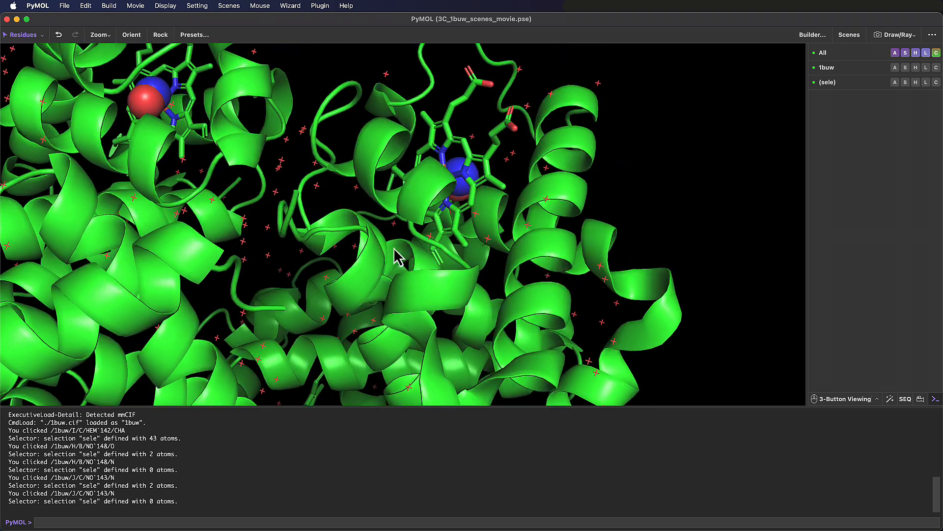
Show the scene list, fit the whole visible structure in the view and store it as the first scene
right_drag(388, 276, 397, 236)
mouse_move(416, 295)
mouse_down()
mouse_move(441, 288)
mouse_move(422, 294)
mouse_up()
middle_drag(472, 271, 513, 247)
drag(482, 222, 457, 192)
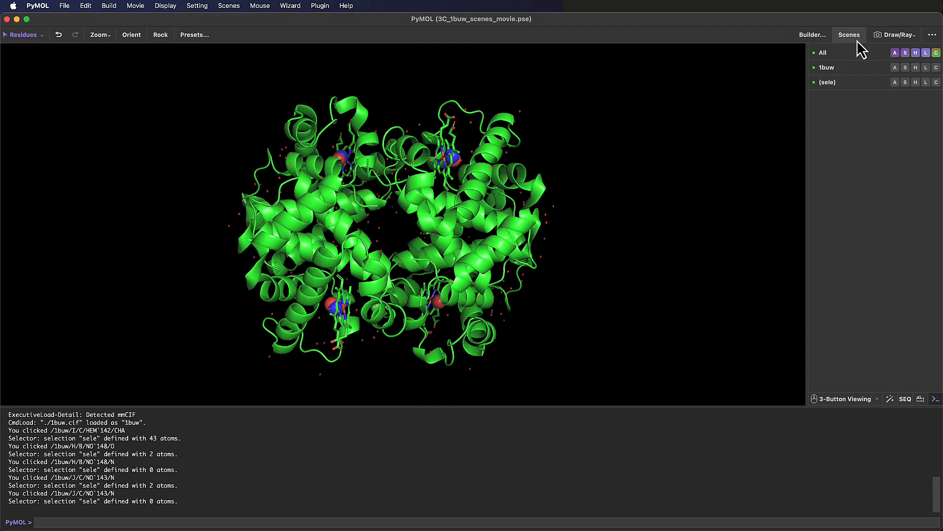
click(850, 35)
right_click(674, 137)
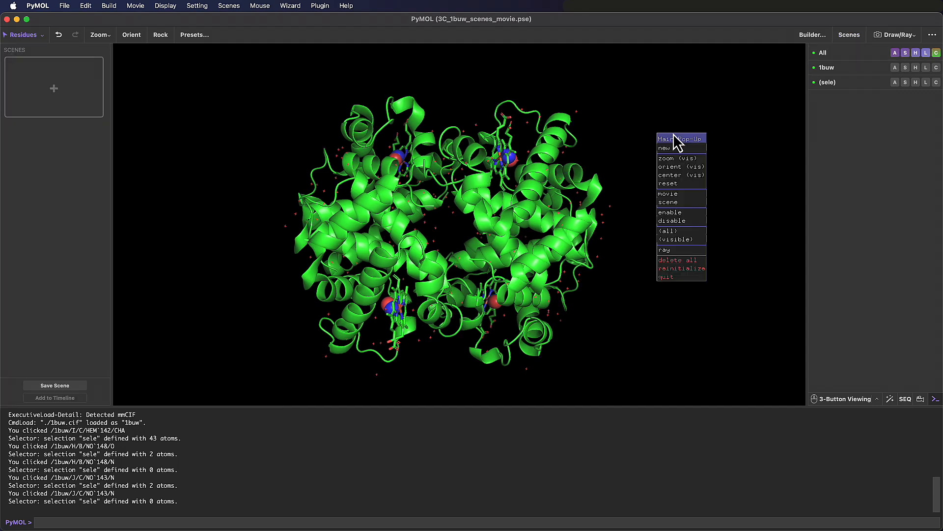
click(695, 159)
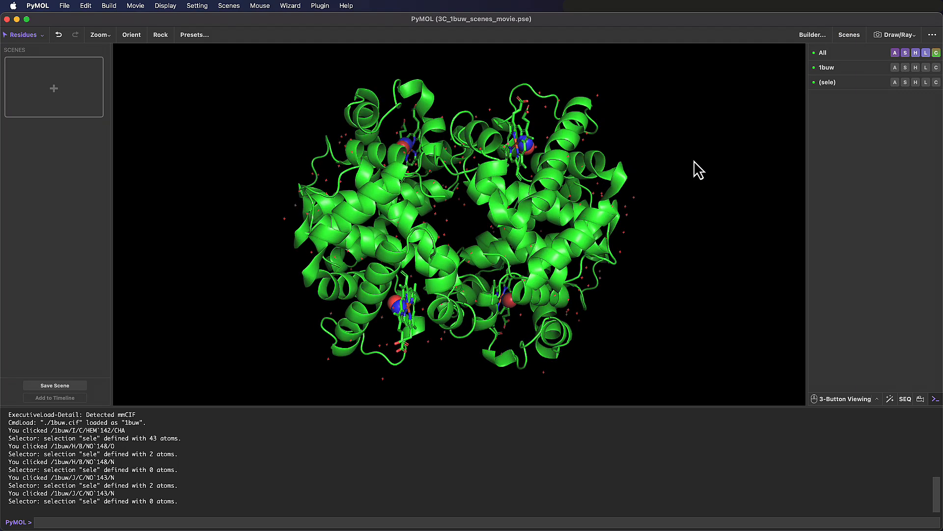
click(64, 104)
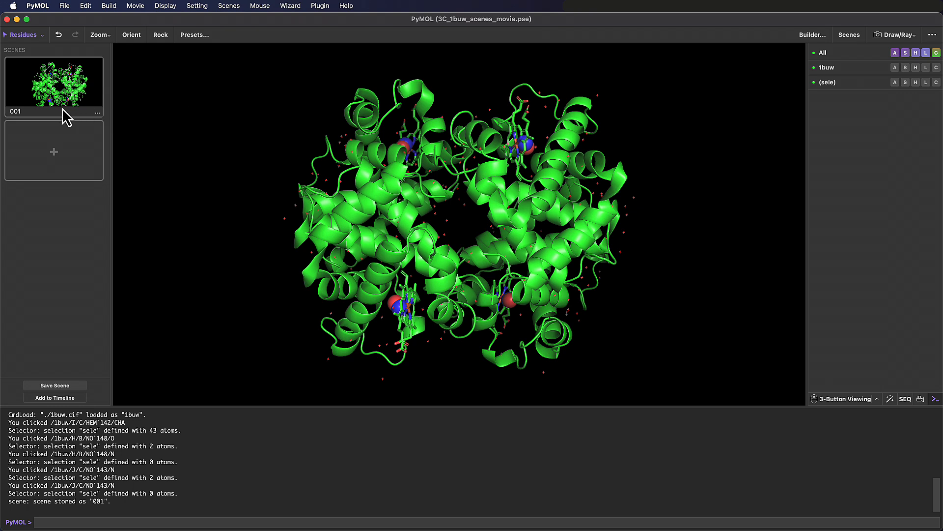
click(98, 113)
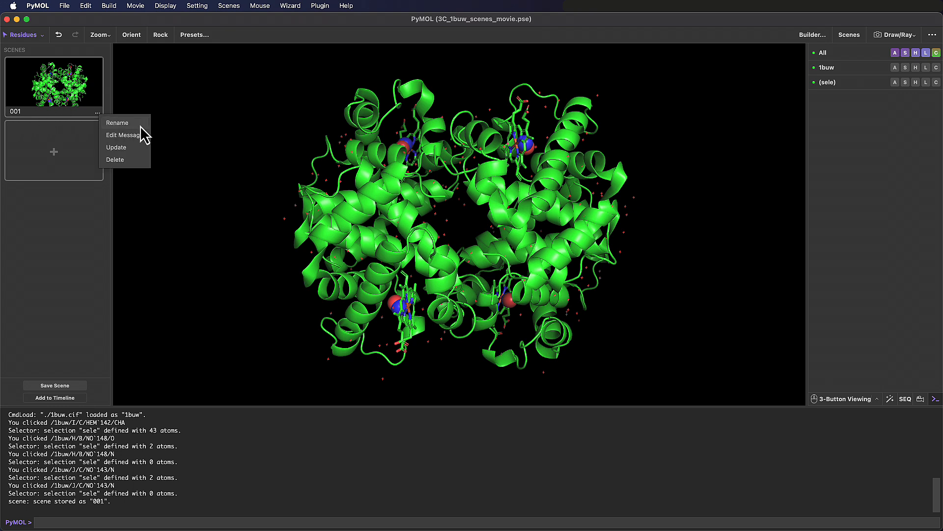
click(170, 138)
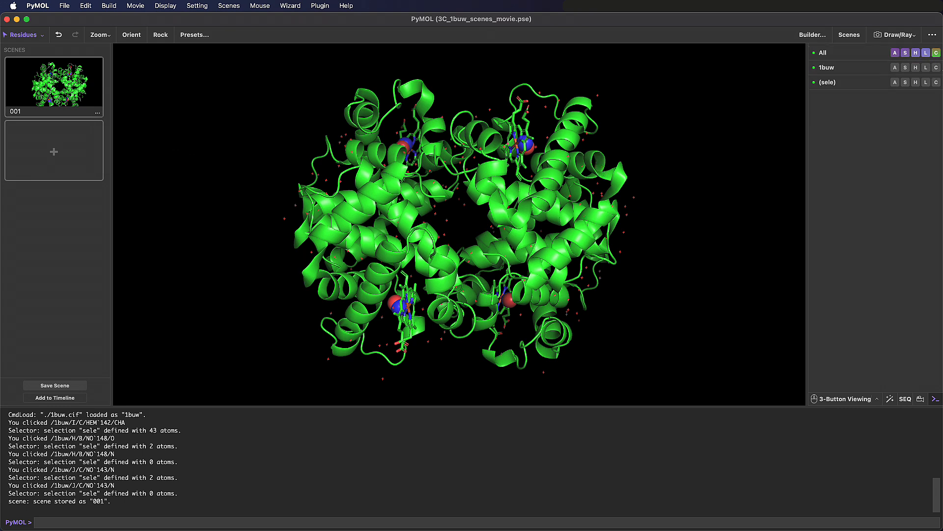
Color the carbon atoms of 1buw by chain and store the slightly rotated view as a second scene
click(937, 67)
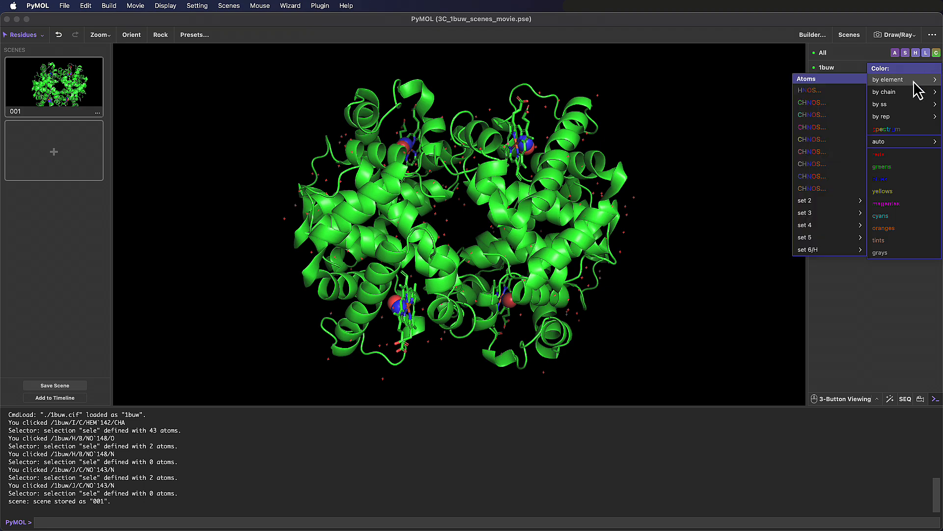
mouse_move(899, 94)
click(836, 104)
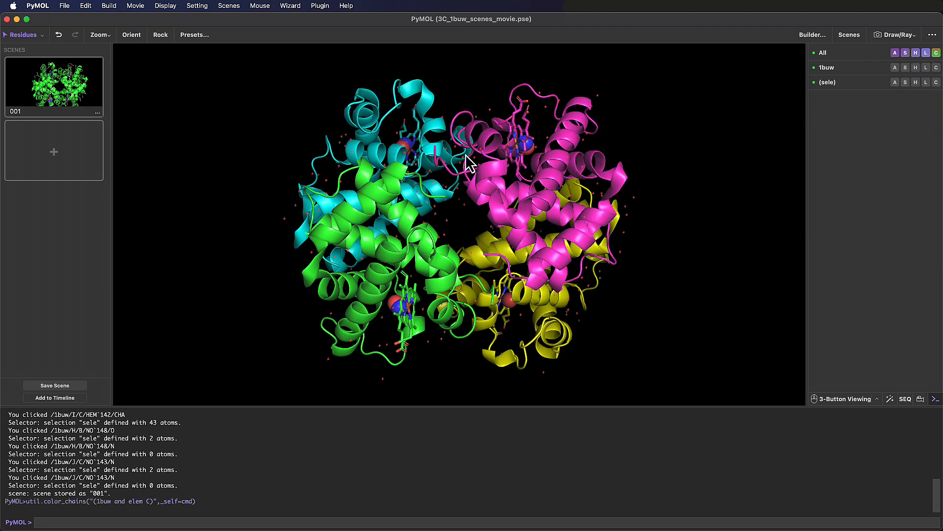
drag(439, 192, 440, 152)
click(79, 158)
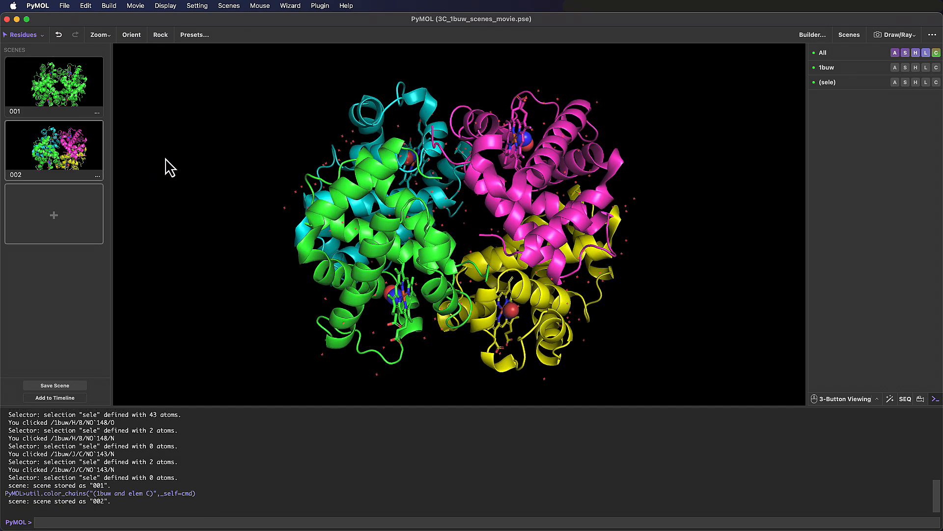
Store the current view as another scene with the command "scene 003, store"
click(259, 522)
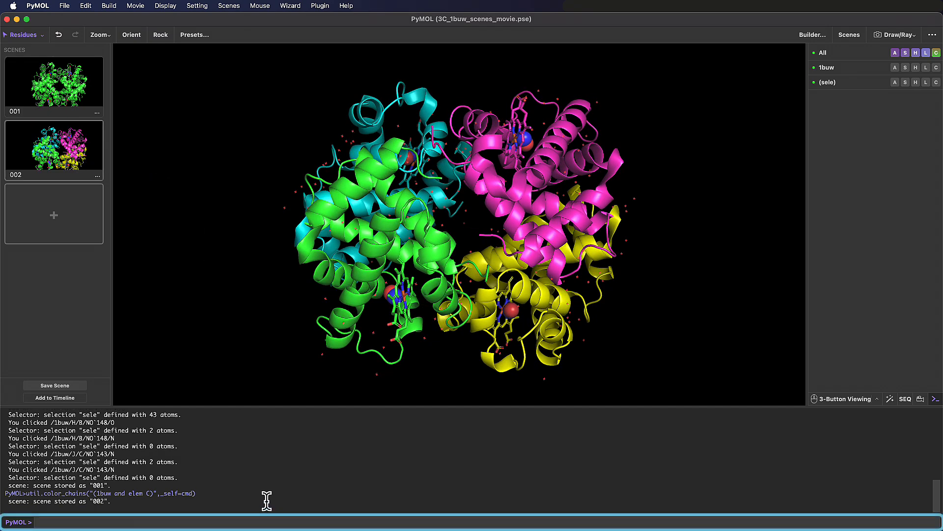
text(scene 003,)
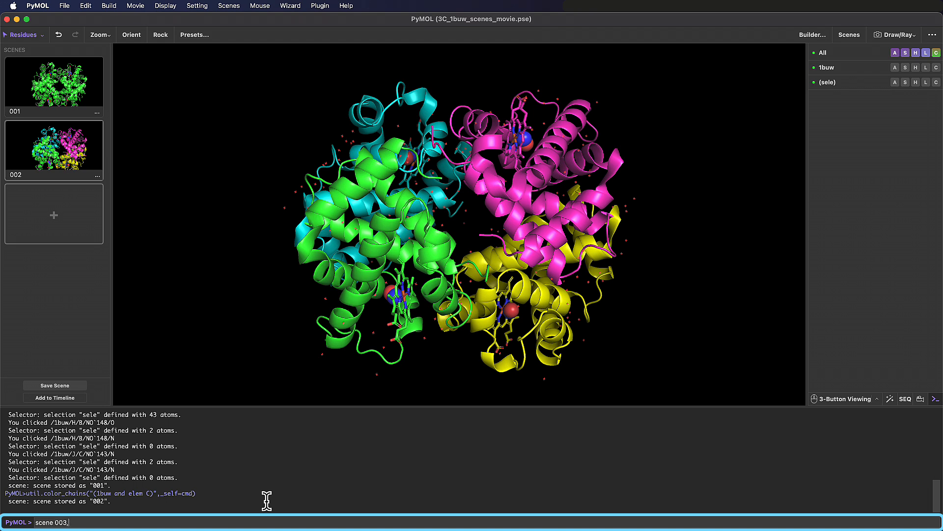
text( store)
key(Return)
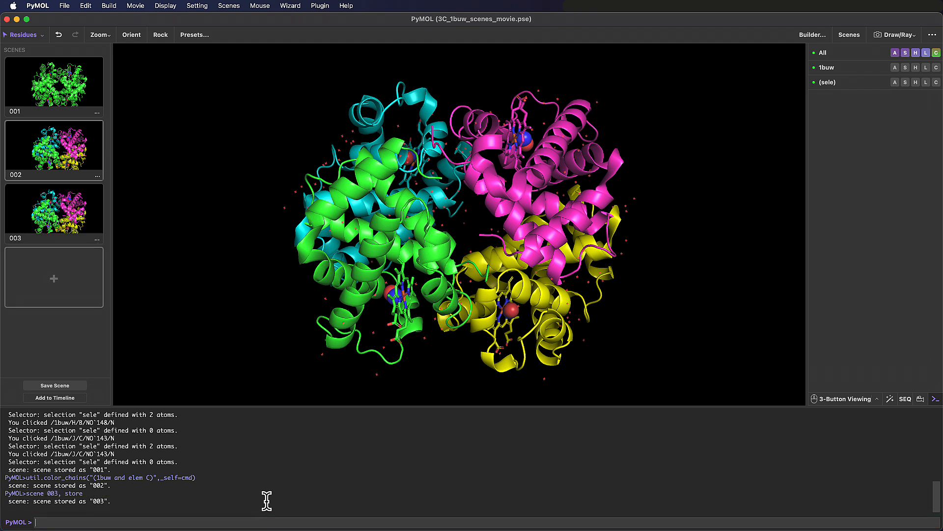
Delete scene 003 from the stored scenes
click(95, 227)
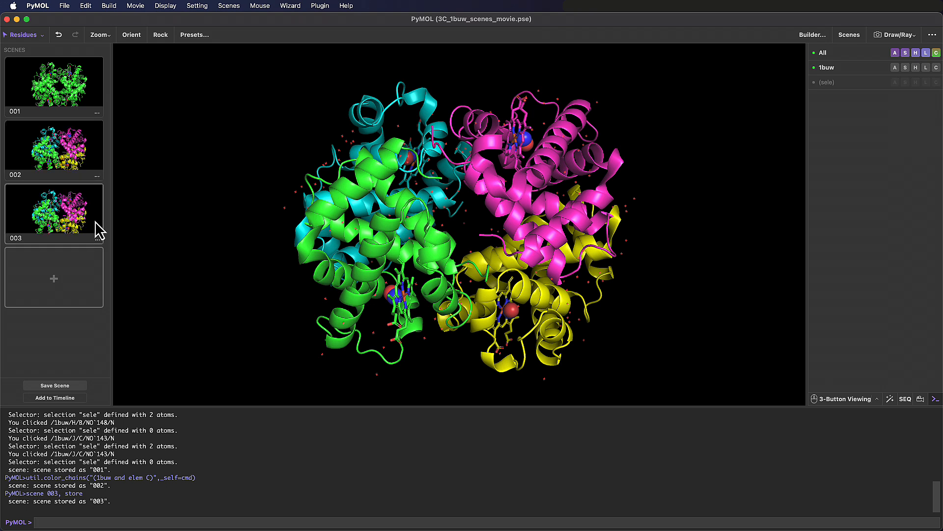
click(96, 241)
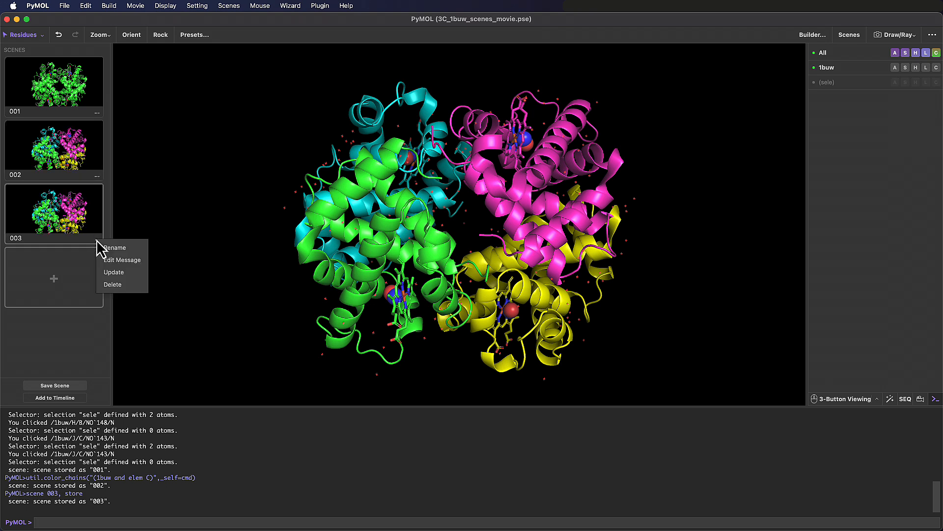
click(142, 287)
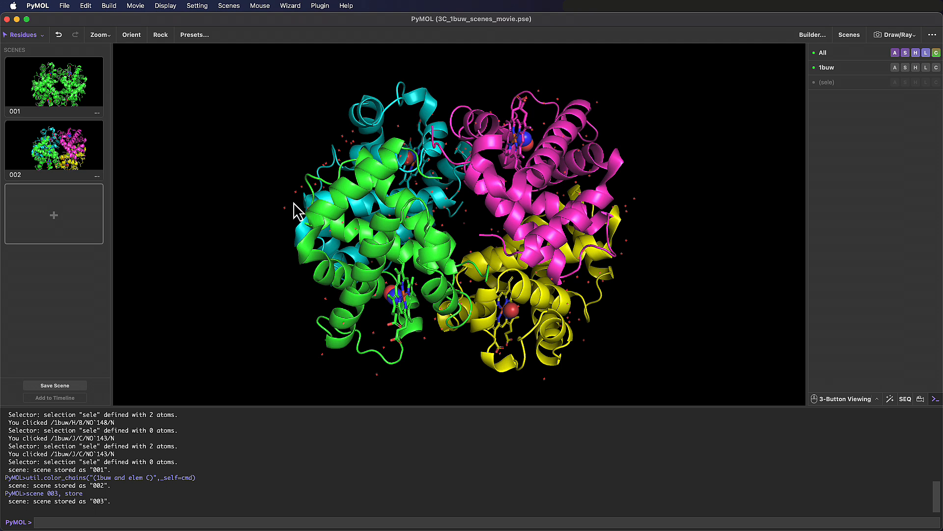
Add the message "coloured by chain" to scene 002
click(96, 176)
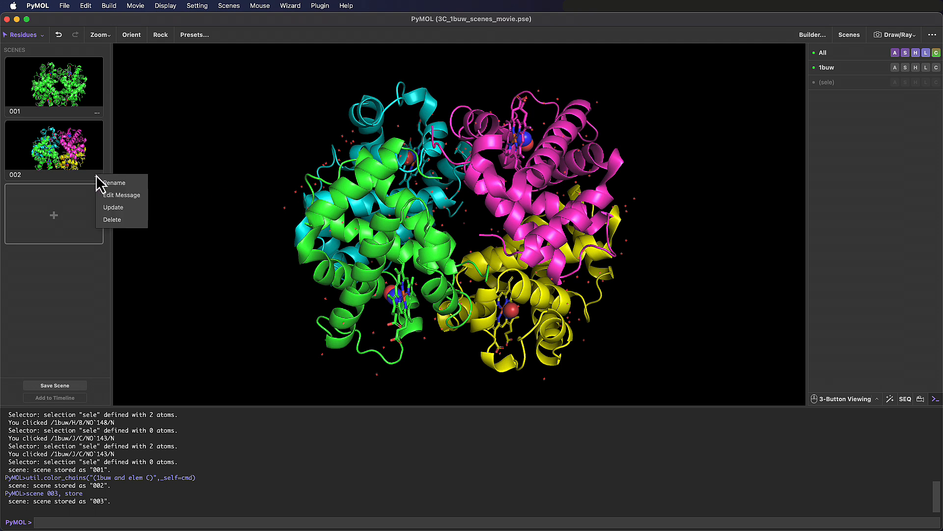
click(140, 197)
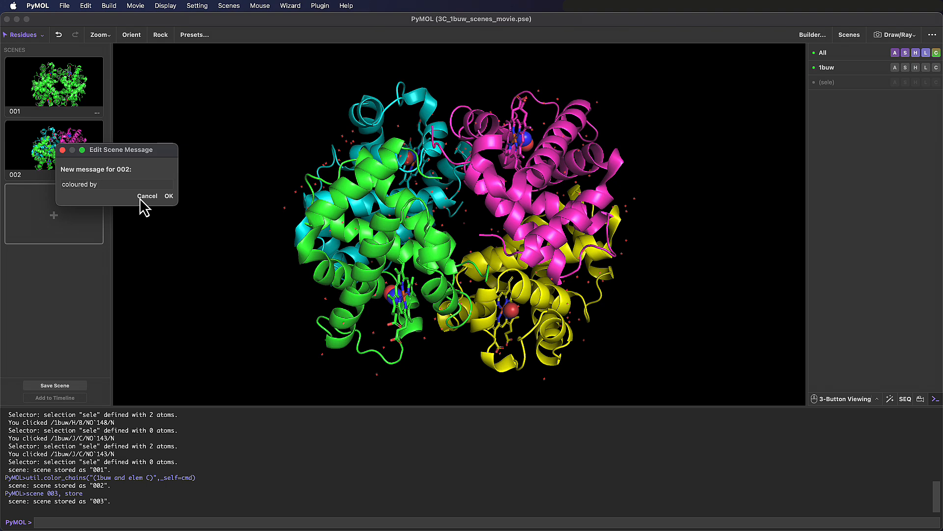
click(168, 196)
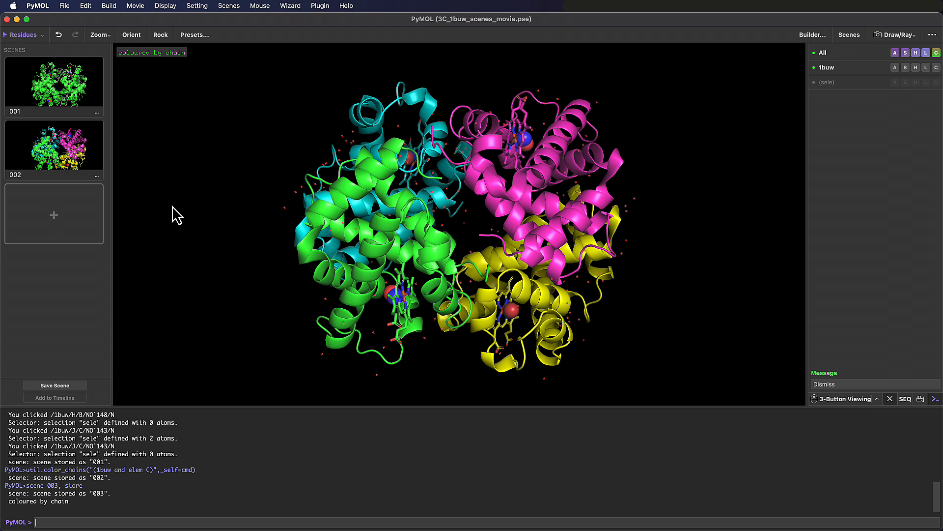
Extract chain A into a separate object with the command "extract 1buw_A, chain A"
click(174, 520)
text(extract 1bu)
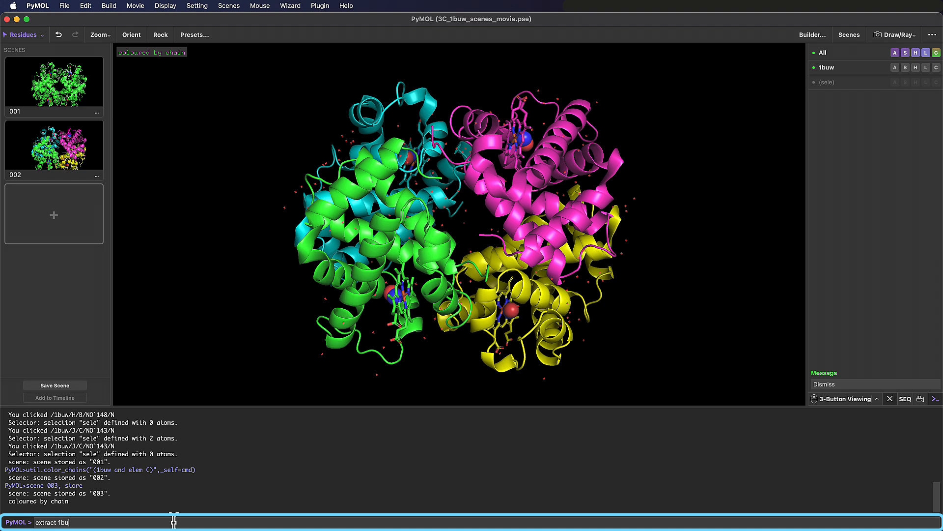
text(w_A, chain A)
key(Return)
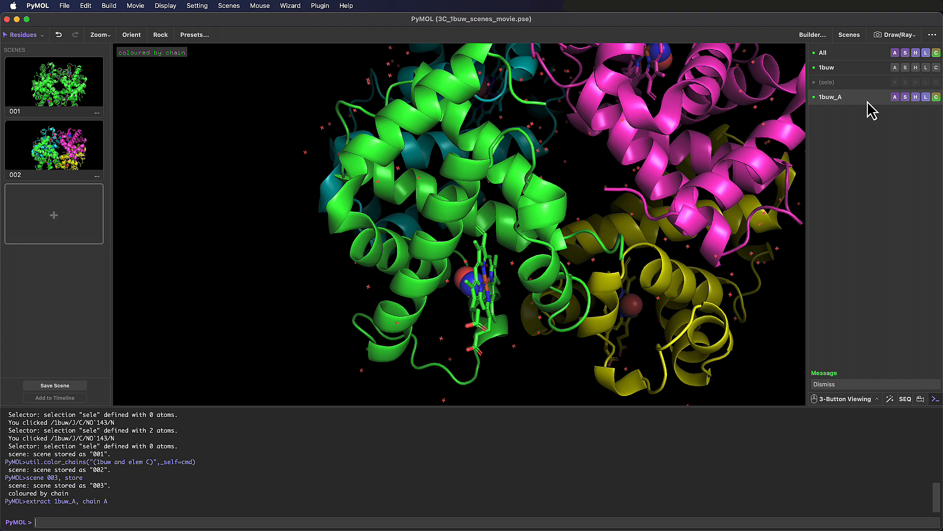
Disable 1buw, rotate and center the view on 1buw_A, and store it as a third scene
click(868, 69)
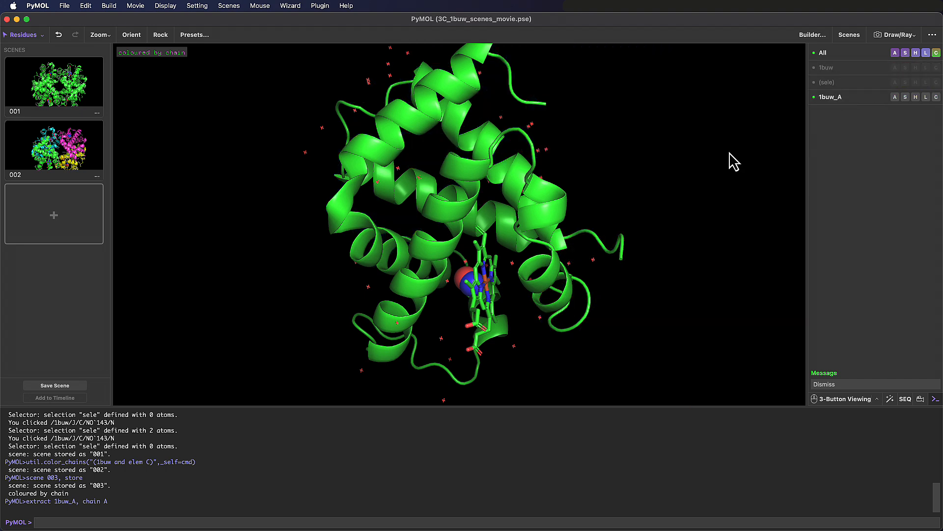
drag(589, 196, 430, 221)
right_drag(457, 224, 464, 254)
middle_drag(464, 251, 459, 236)
click(93, 240)
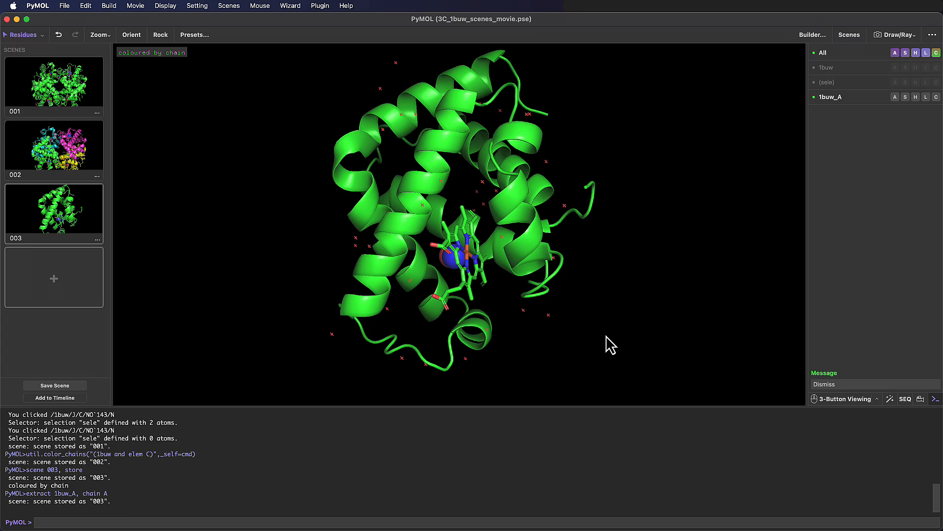
Recall scenes 001, 002 and 003 in turn to check which objects each one displays
click(72, 113)
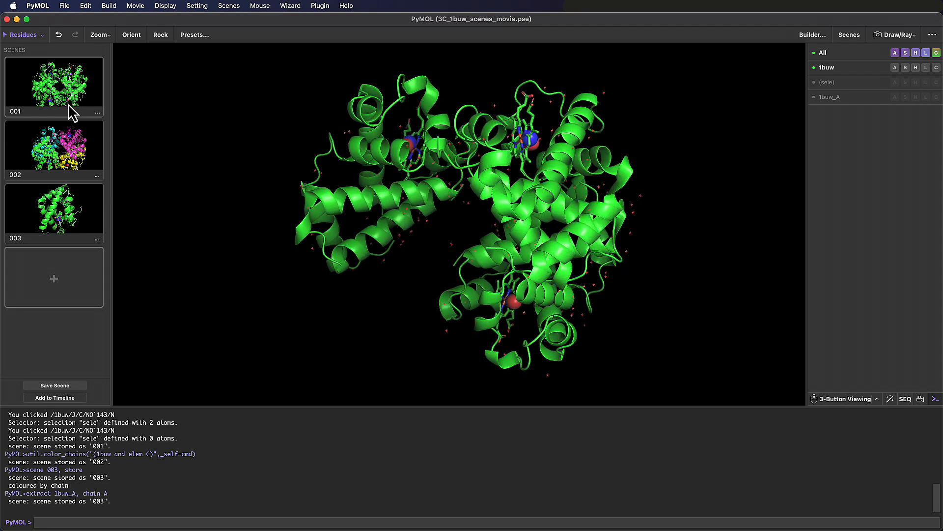
click(73, 150)
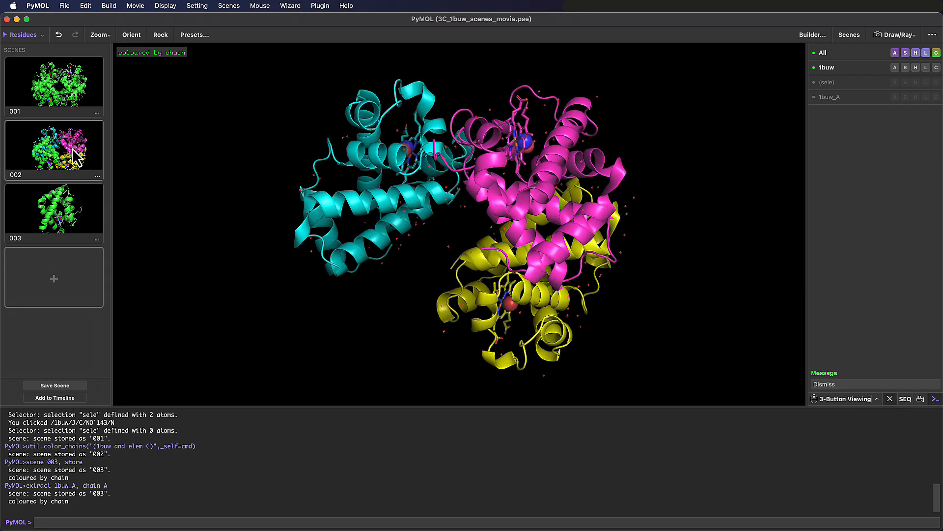
click(84, 215)
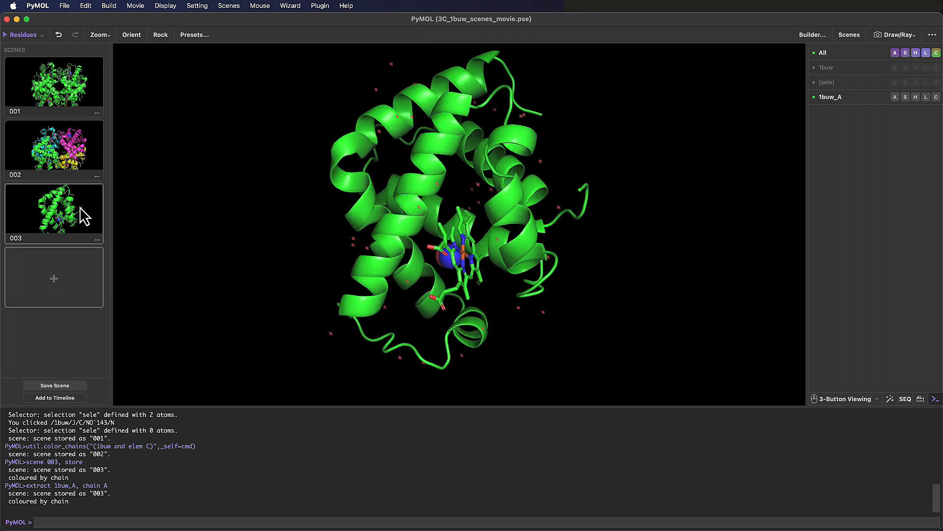
Recall scene 002, enable 1buw_A alongside 1buw and update the stored scene
click(74, 169)
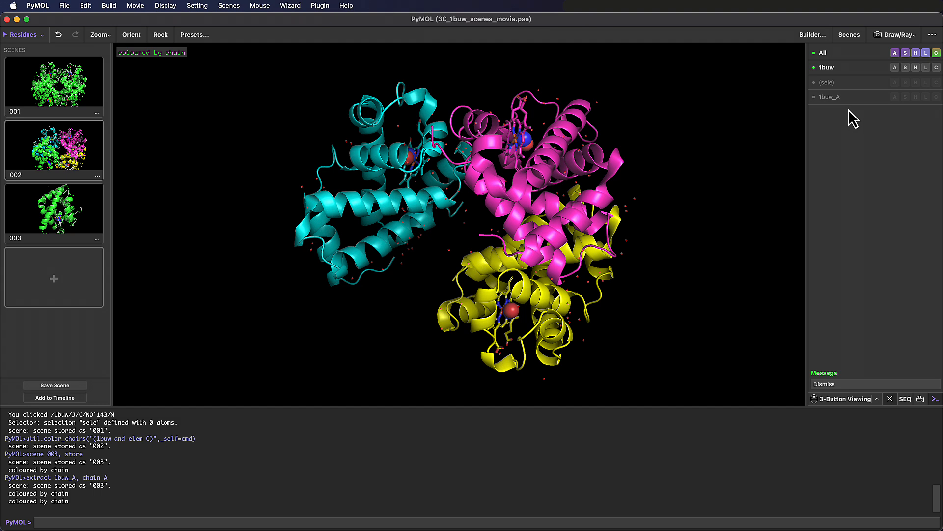
click(830, 97)
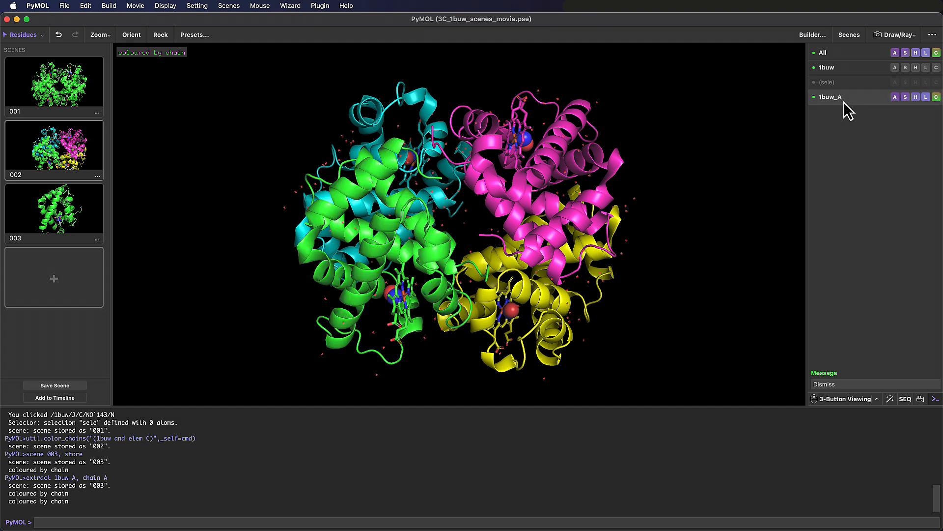
click(98, 176)
click(131, 209)
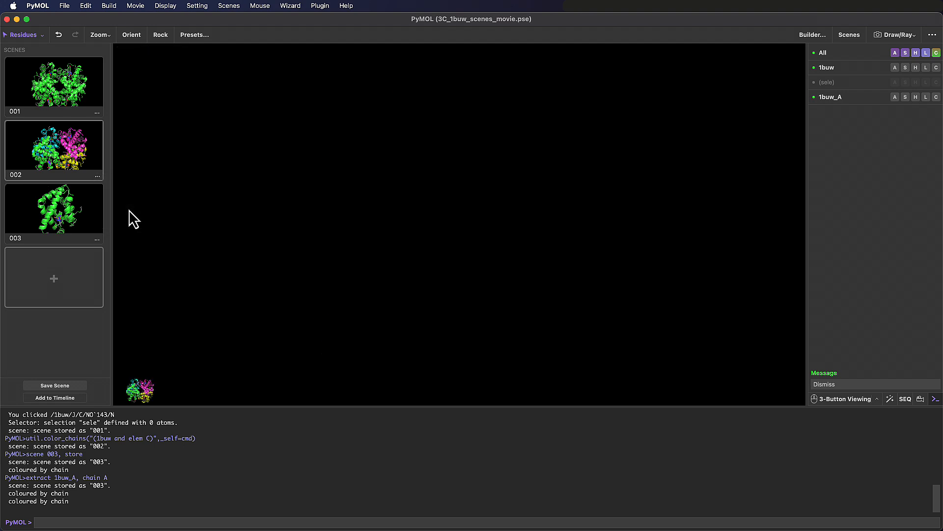
Recall scene 001, enable 1buw_A alongside 1buw and update the stored scene
click(88, 101)
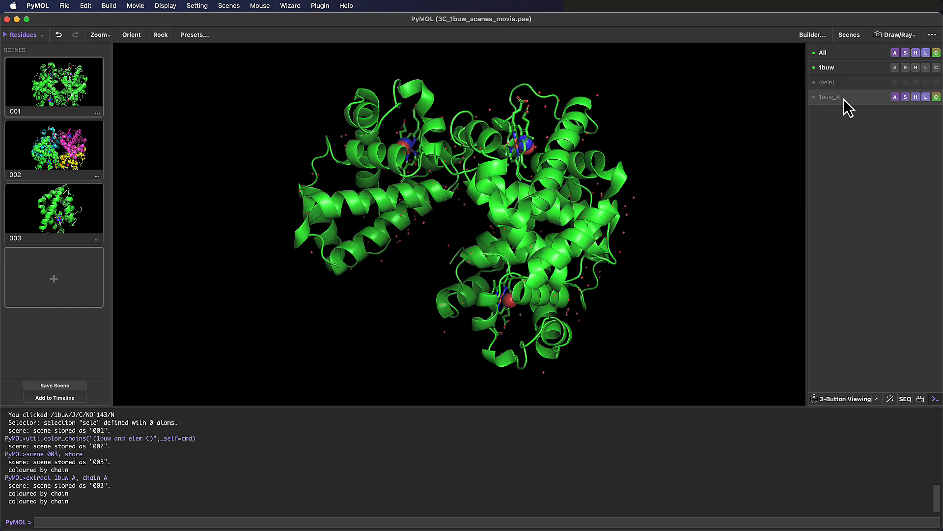
click(835, 98)
click(98, 114)
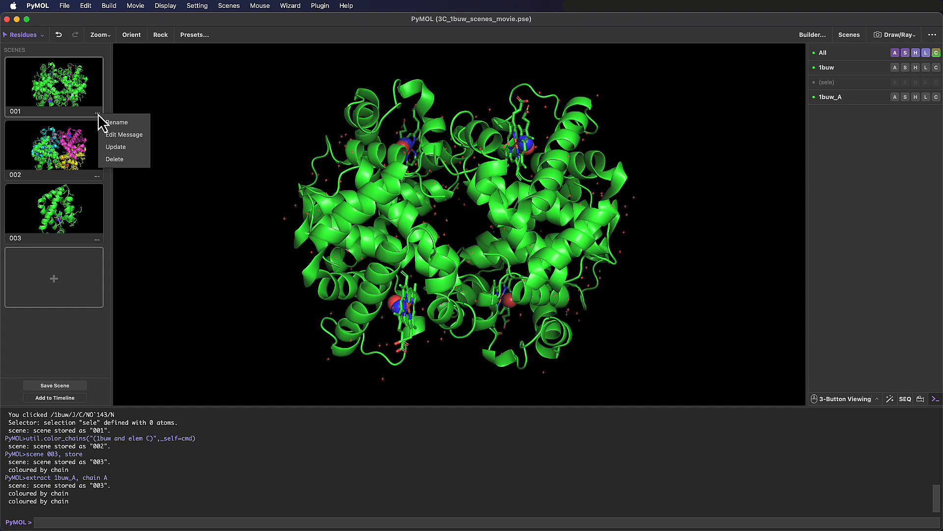
click(125, 151)
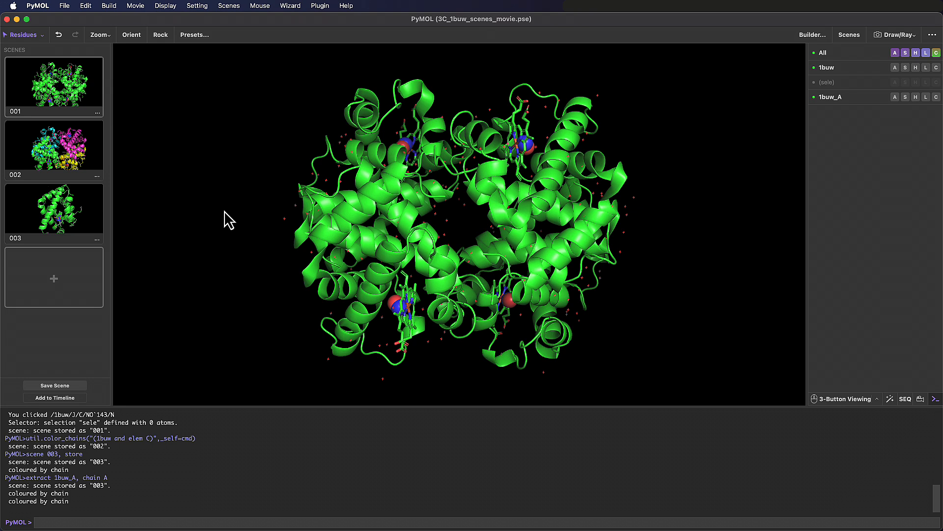
Select the heme residue of 1buw_A, show it as spheres and set the global sphere transparency to 50%
click(402, 327)
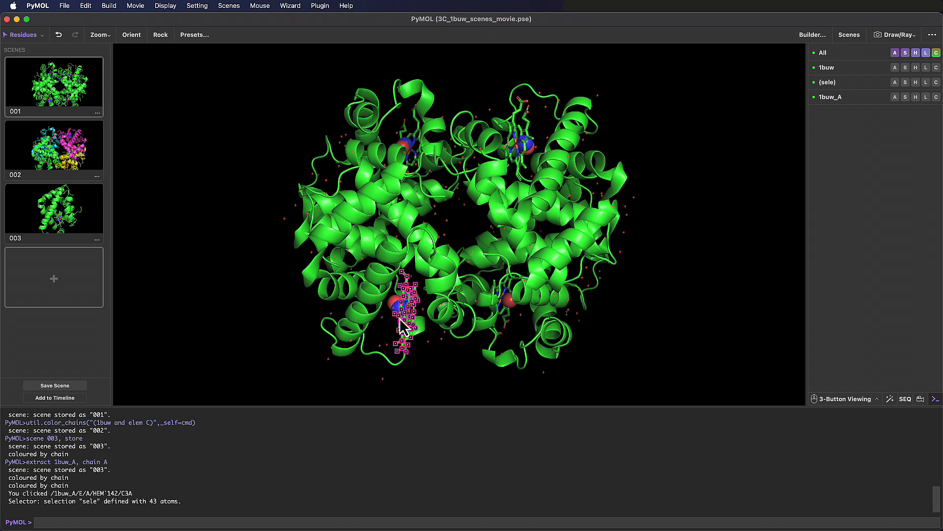
click(907, 83)
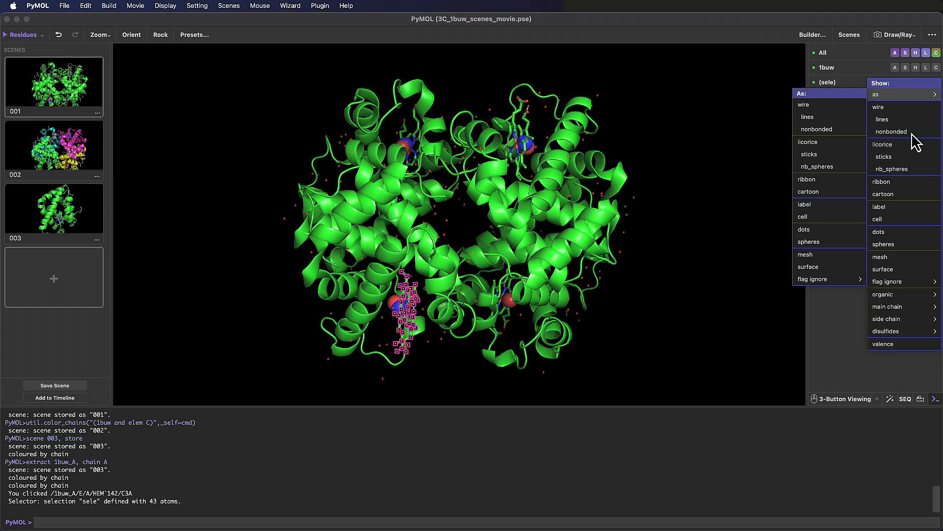
click(909, 245)
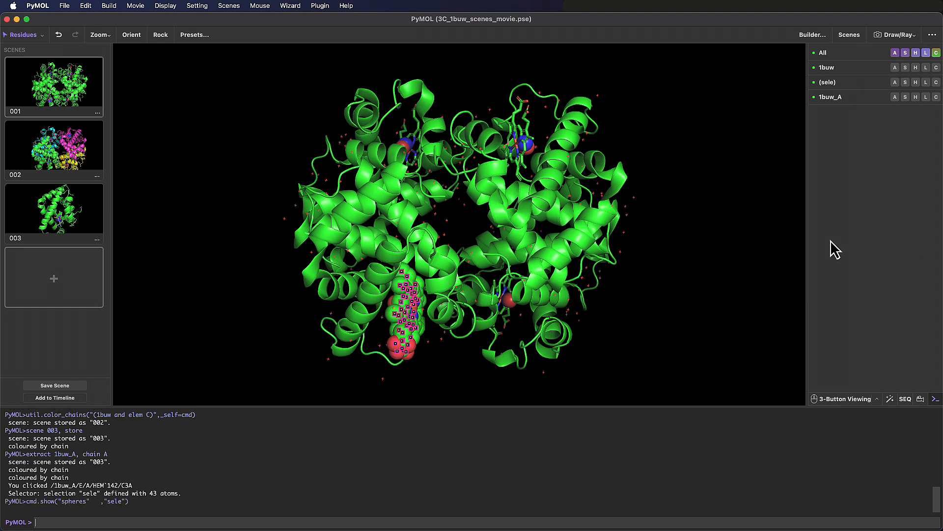
click(199, 6)
mouse_move(234, 123)
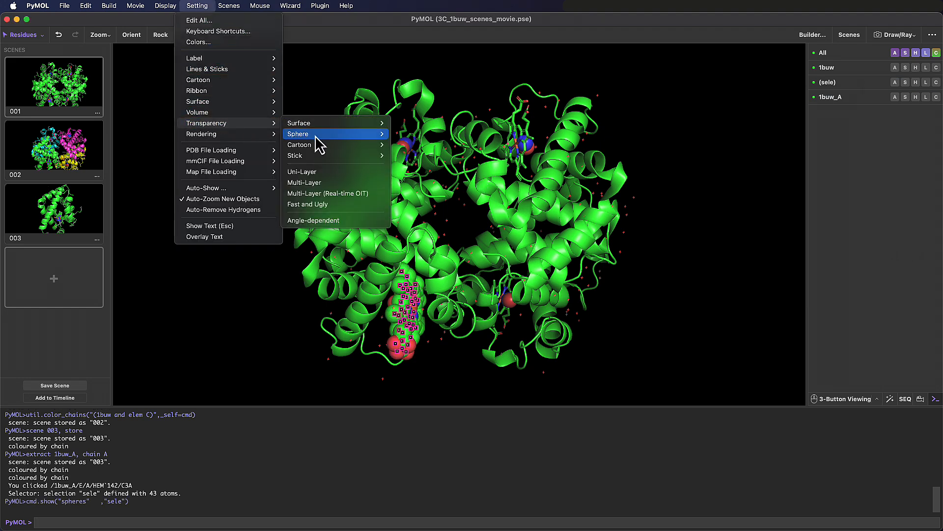
mouse_move(370, 138)
click(407, 166)
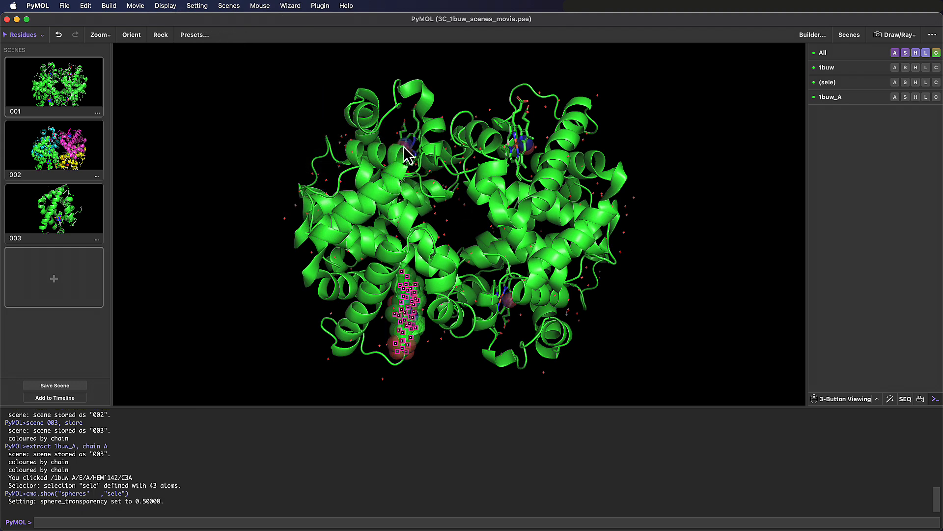
Compare the sphere transparency in scenes 002 and 003, turn sphere transparency off and check scene 002 again
click(85, 158)
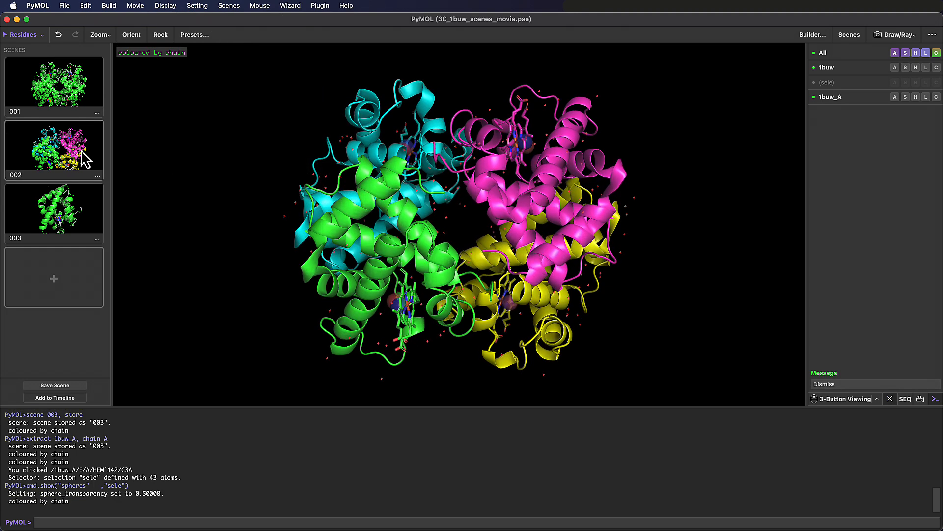
click(86, 212)
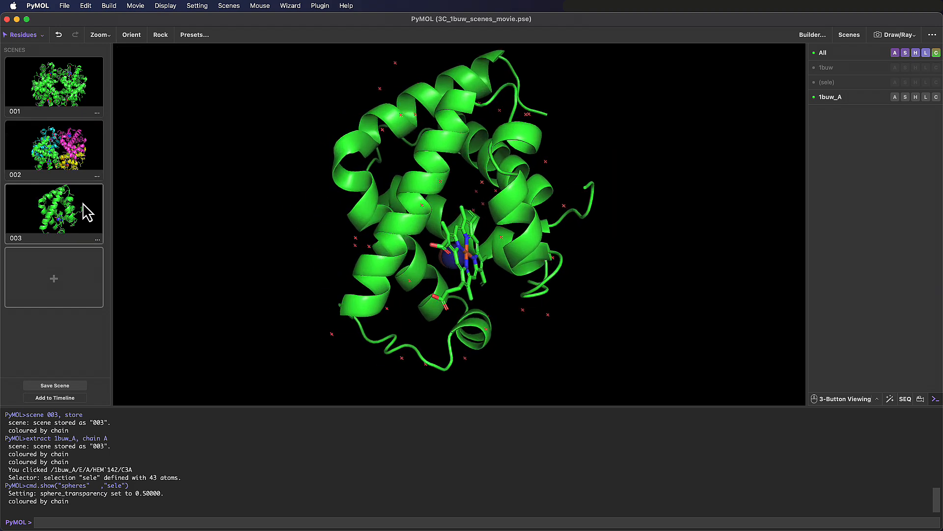
click(167, 6)
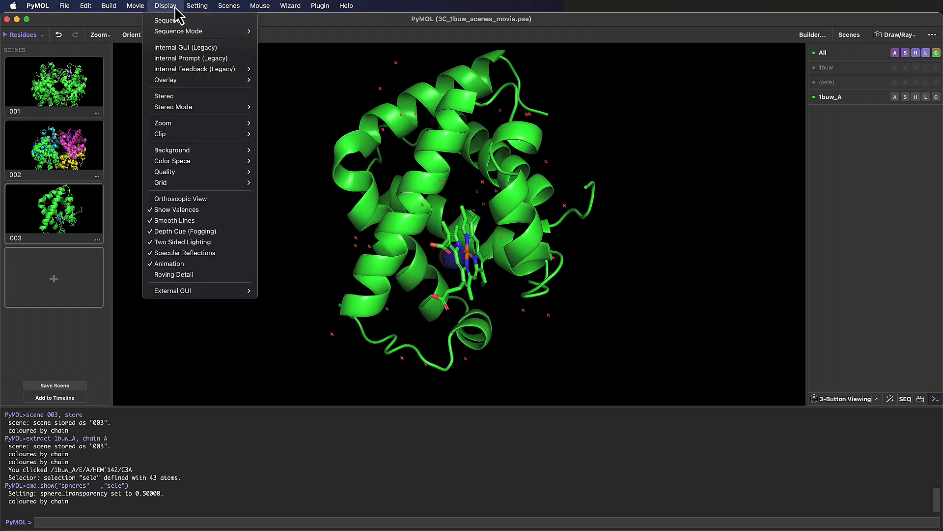
mouse_move(192, 7)
mouse_move(239, 125)
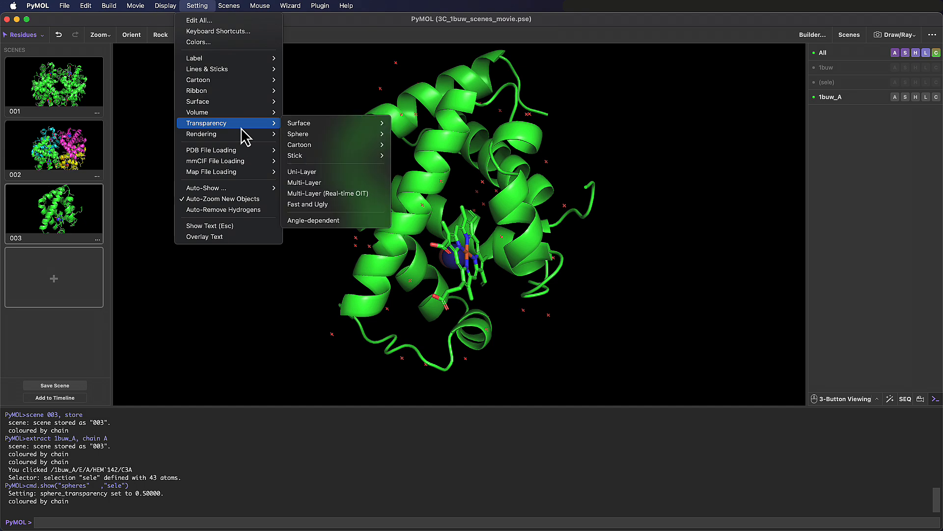
mouse_move(323, 138)
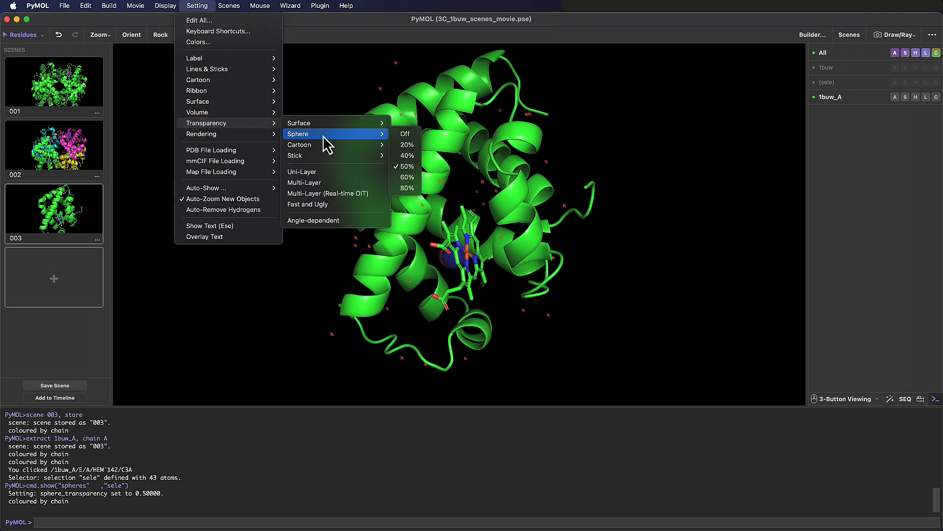
click(404, 134)
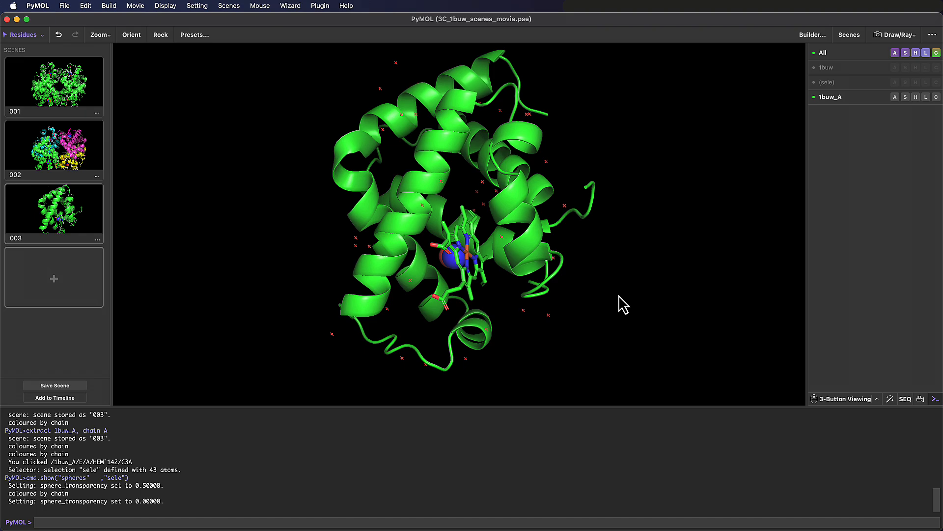
click(63, 148)
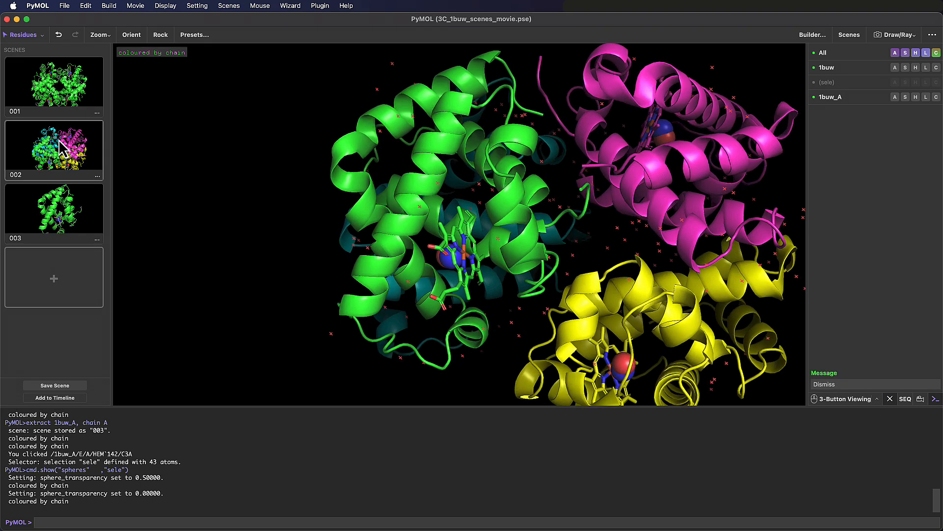
Recall scene 001, open the movie timeline, add the scene at 0 seconds and enlarge the timeline area
click(63, 110)
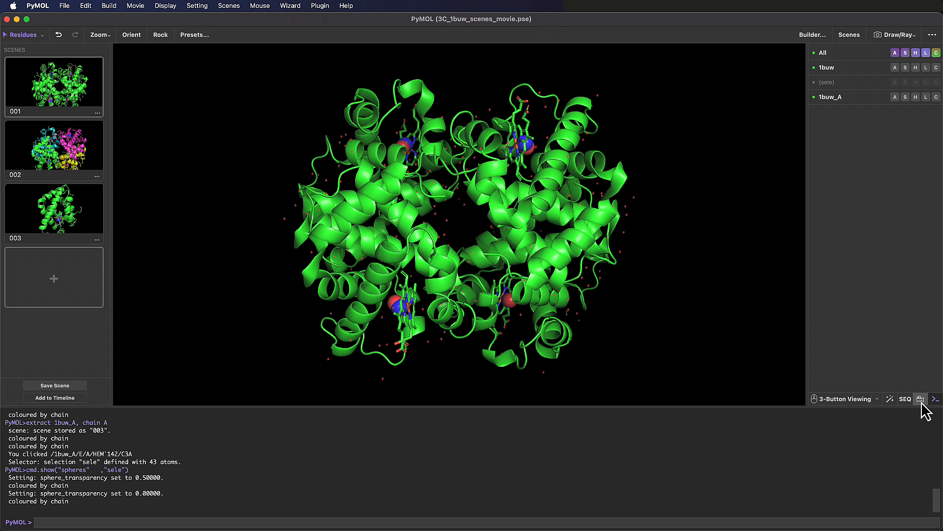
click(921, 399)
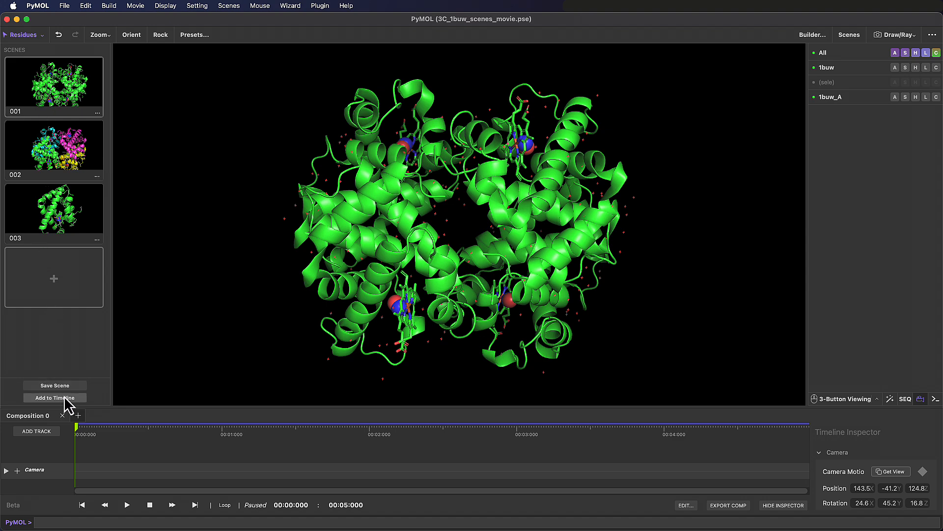
click(80, 399)
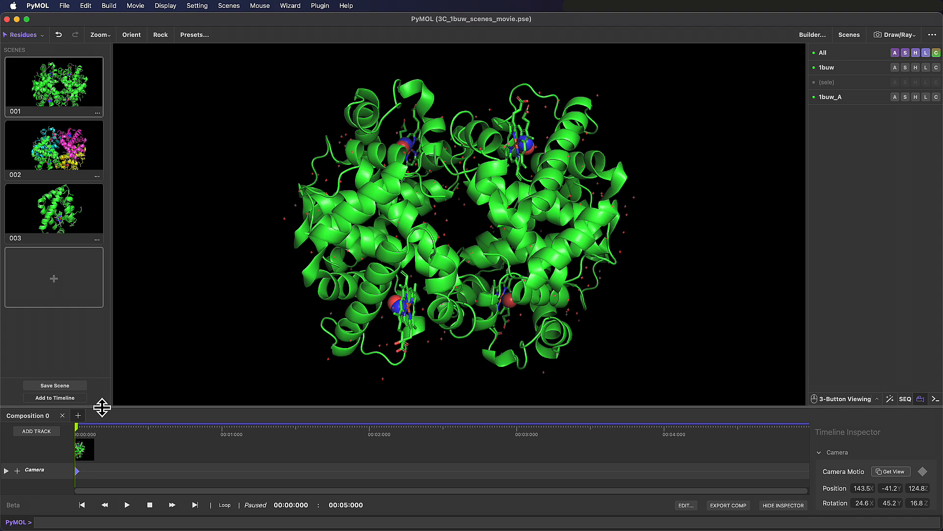
drag(100, 405, 94, 371)
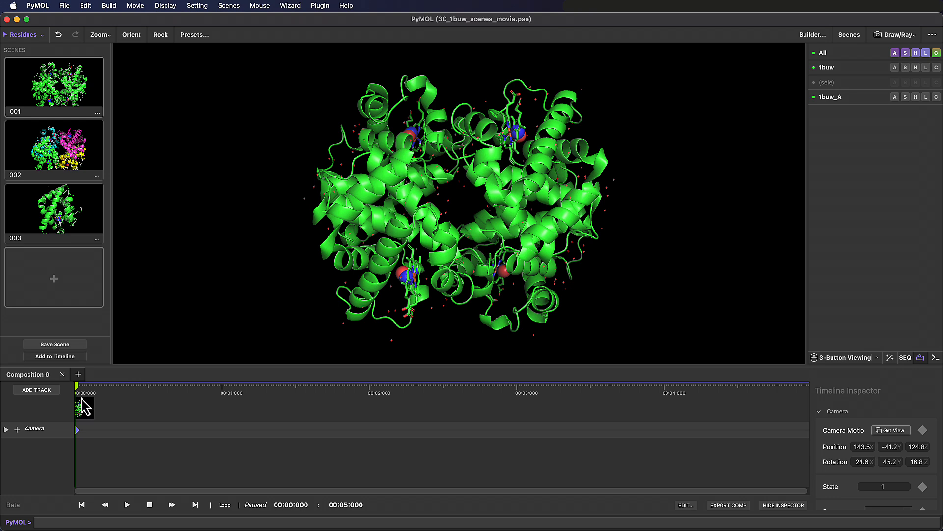
Add scene 002 to the movie timeline at 1 second
click(222, 387)
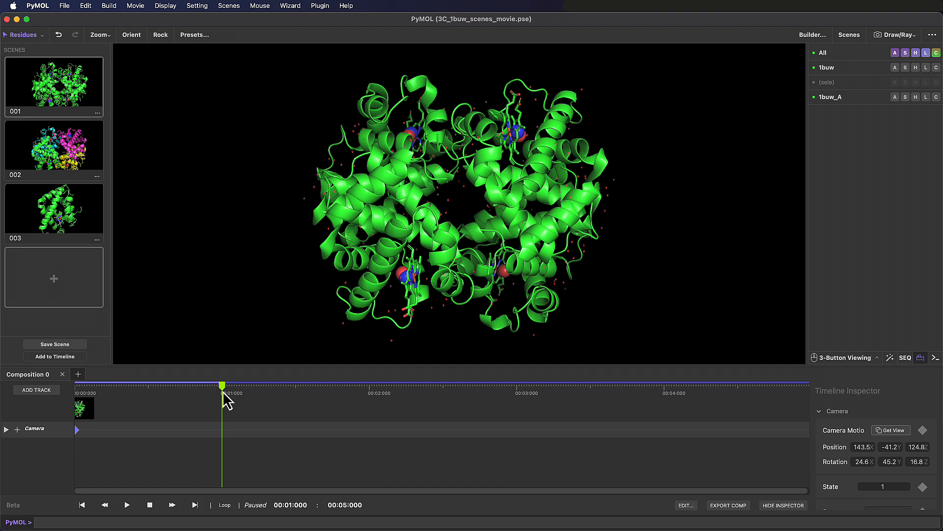
click(68, 158)
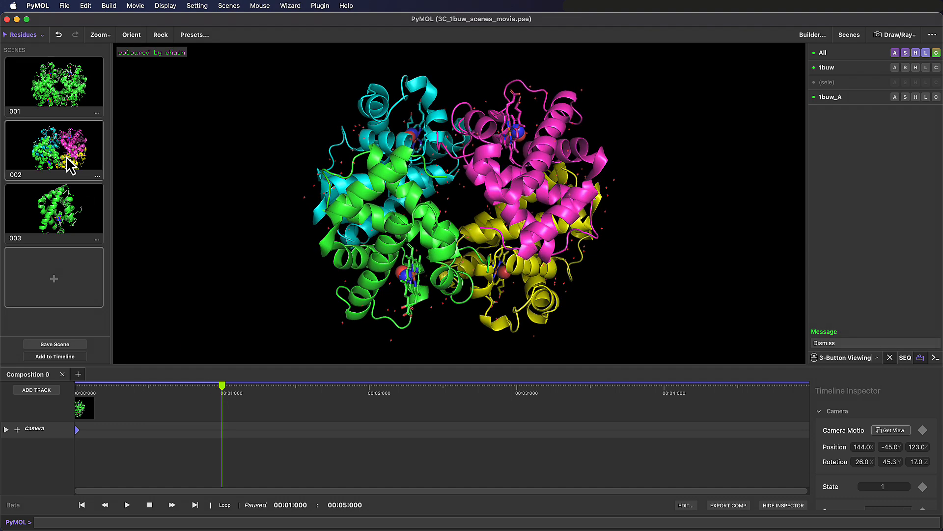
click(81, 357)
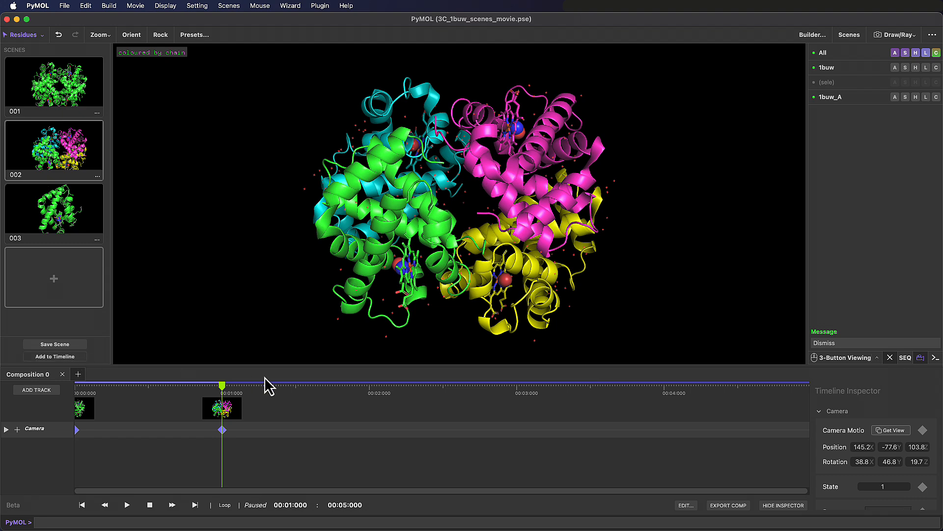
Add scene 003 to the movie timeline at about 2 seconds
click(370, 391)
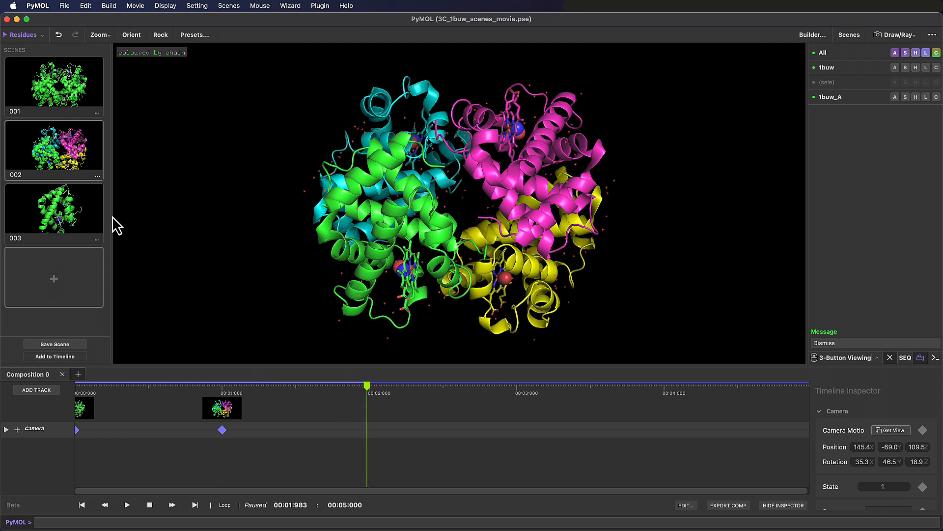
click(81, 220)
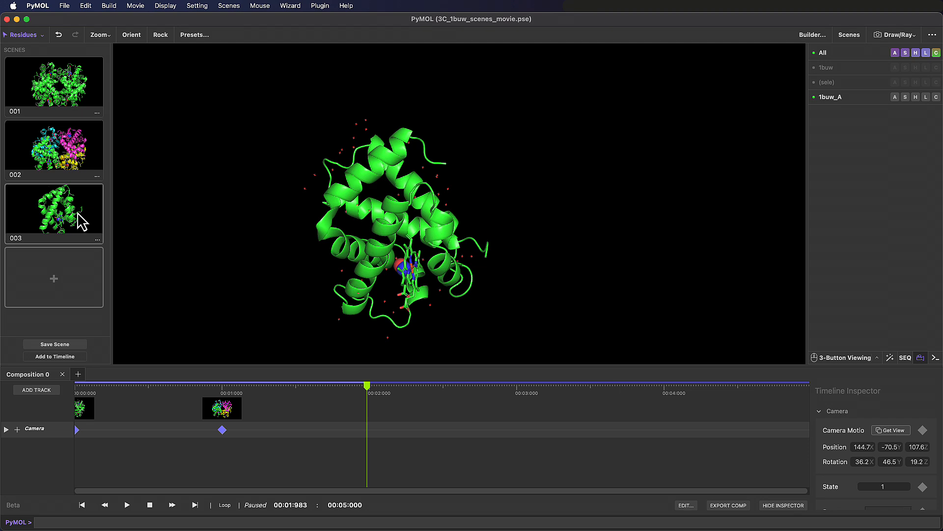
click(73, 358)
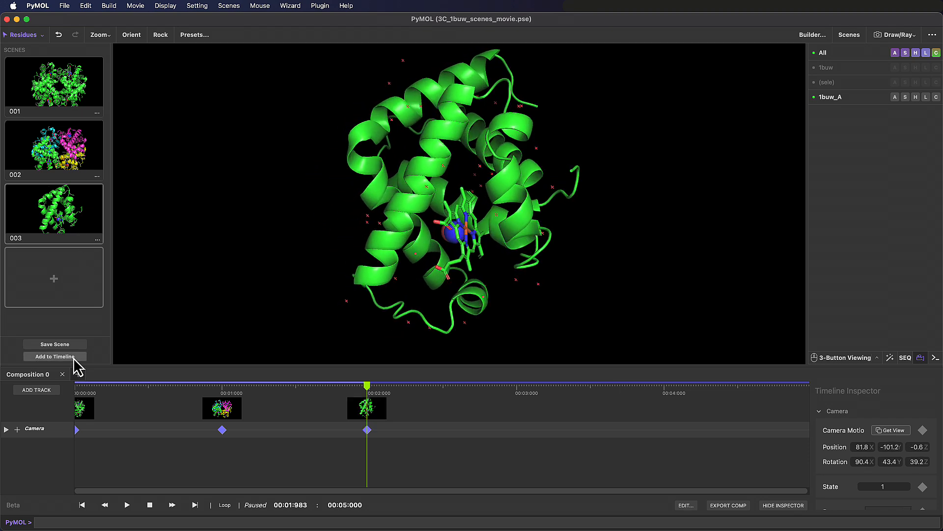
Play the movie from the start, stop it and scrub through the transition from scene 001 to scene 002
click(82, 507)
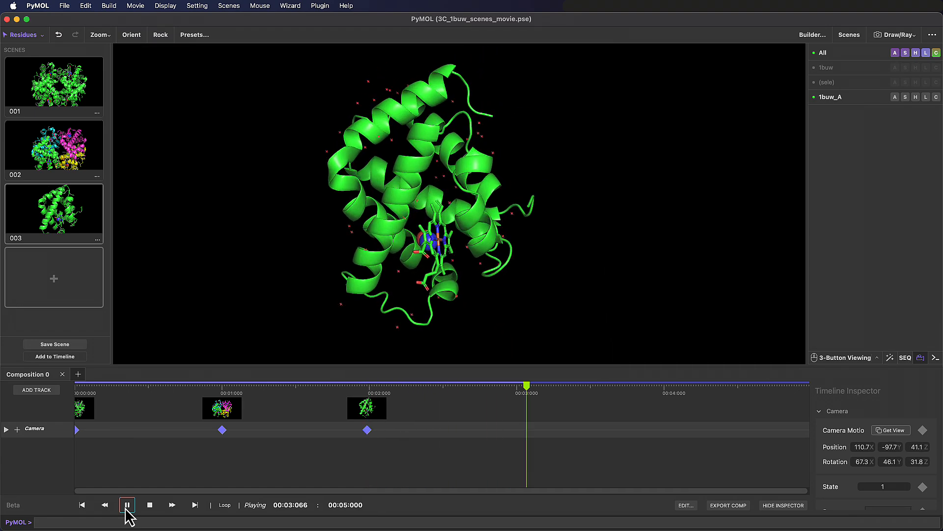
click(150, 505)
drag(80, 394, 241, 403)
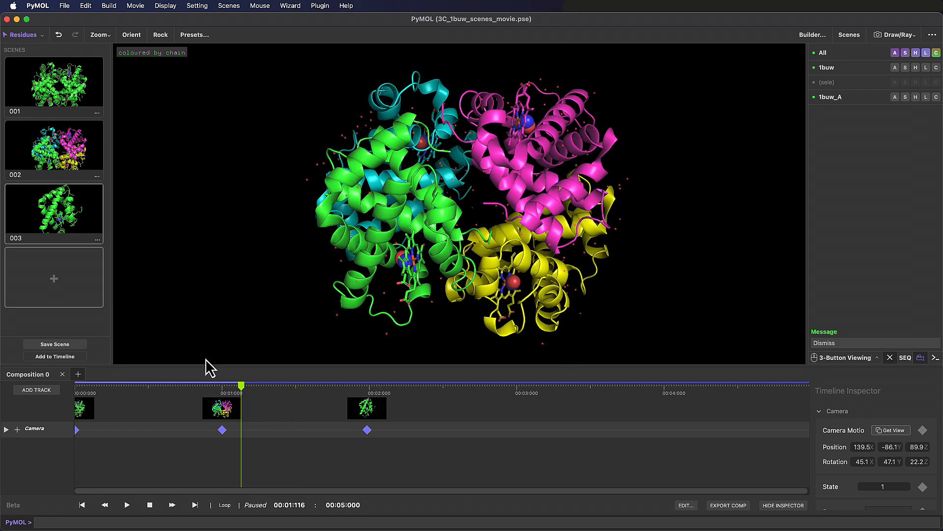
Recall scene 002, rotate the chain-colored protein to a clearly different orientation and update the stored scene
click(39, 152)
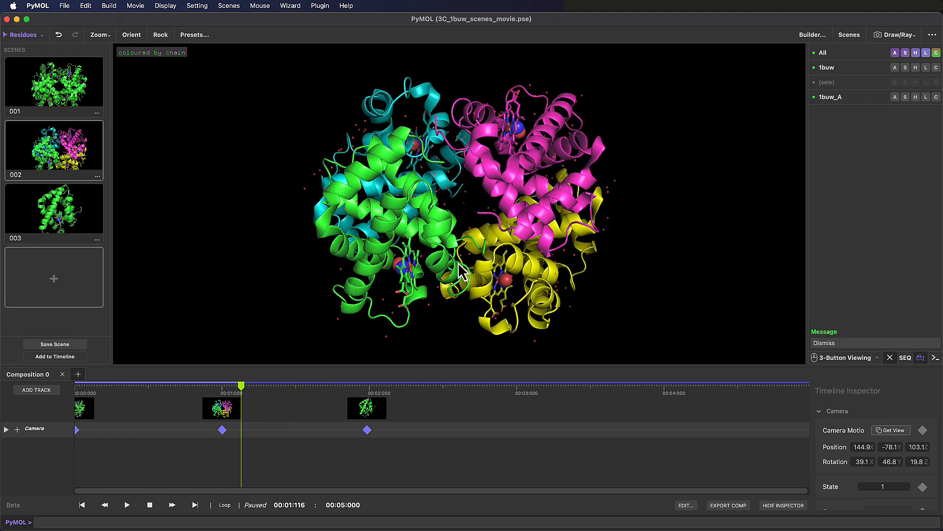
drag(461, 271, 468, 194)
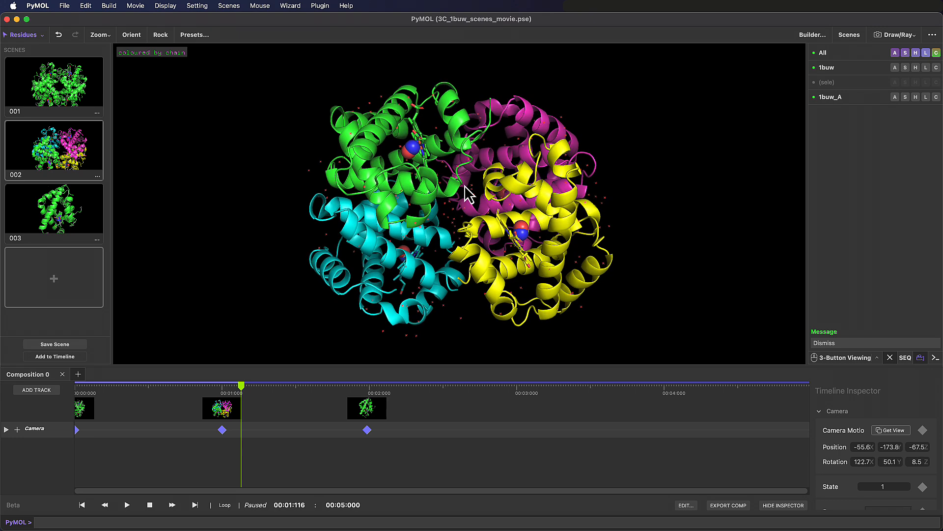
click(97, 176)
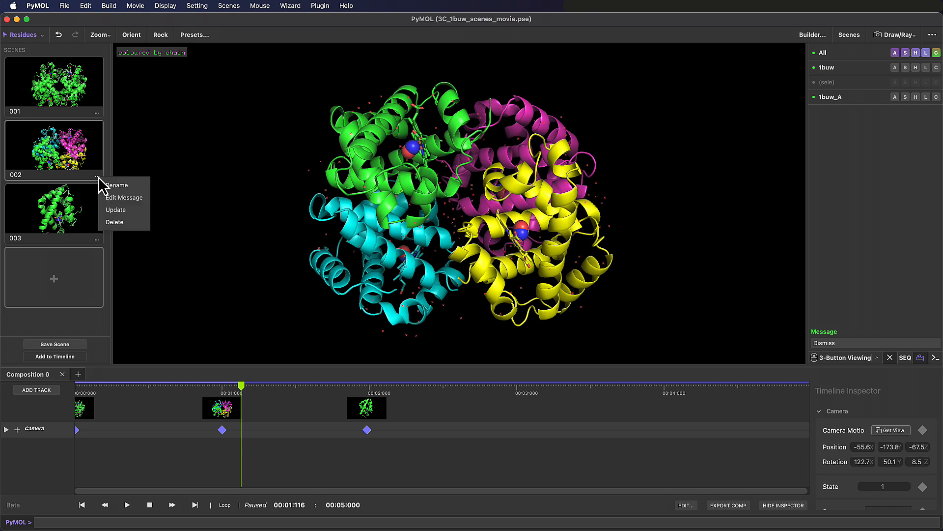
click(138, 213)
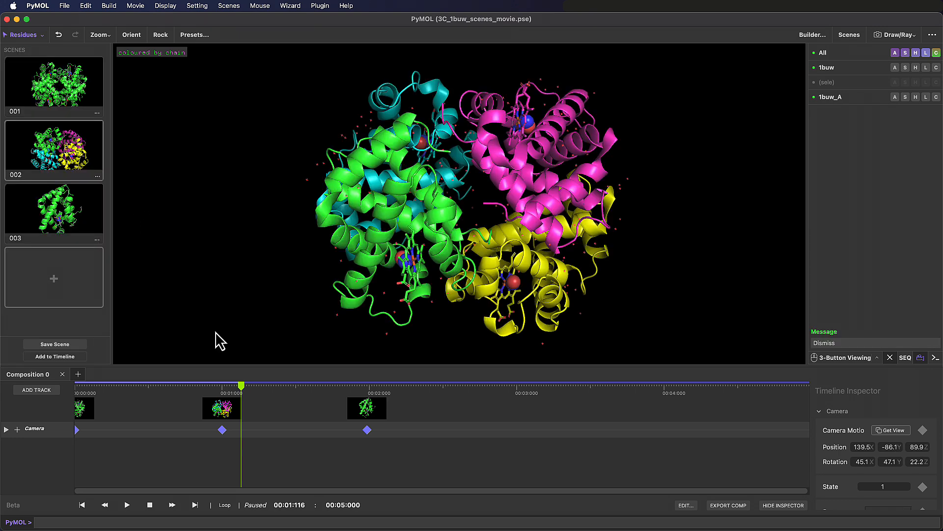
Delete the camera keyframe at 1 second and add the updated scene 002 to the timeline at that time
right_click(222, 431)
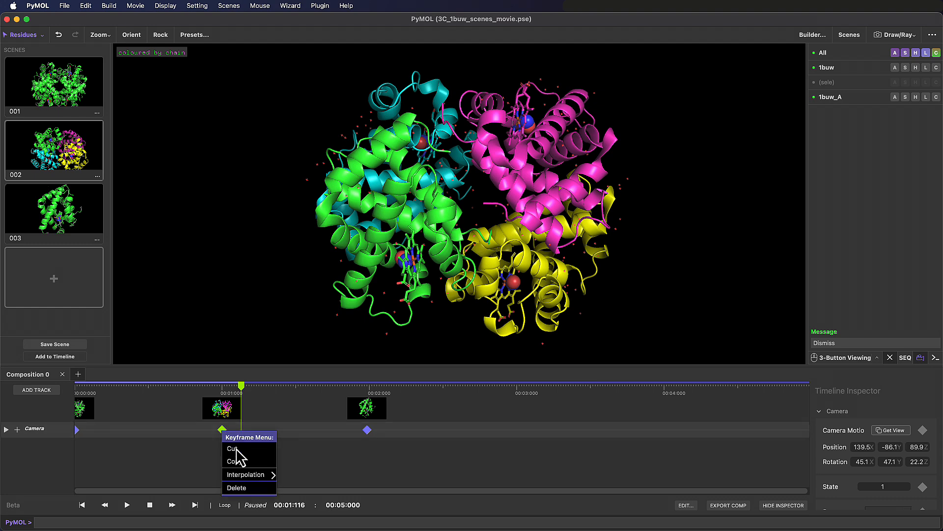
click(270, 488)
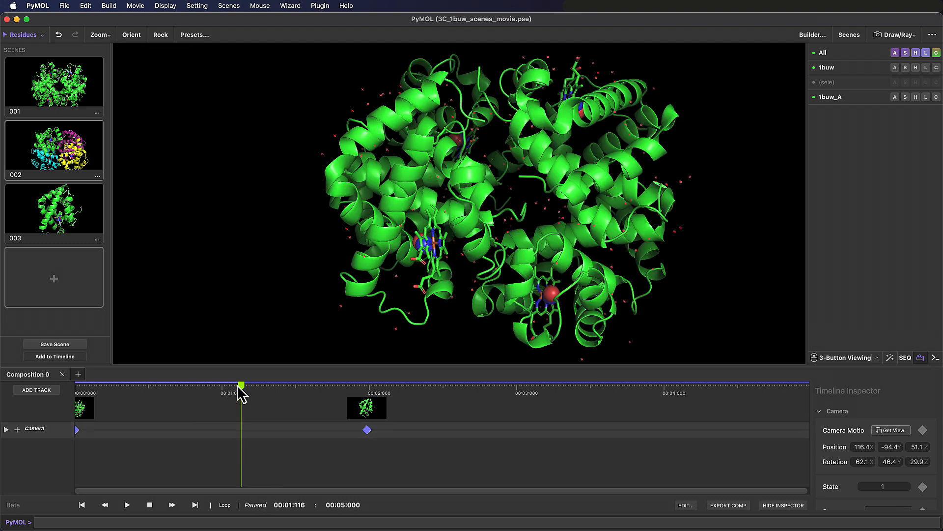
drag(238, 390, 222, 385)
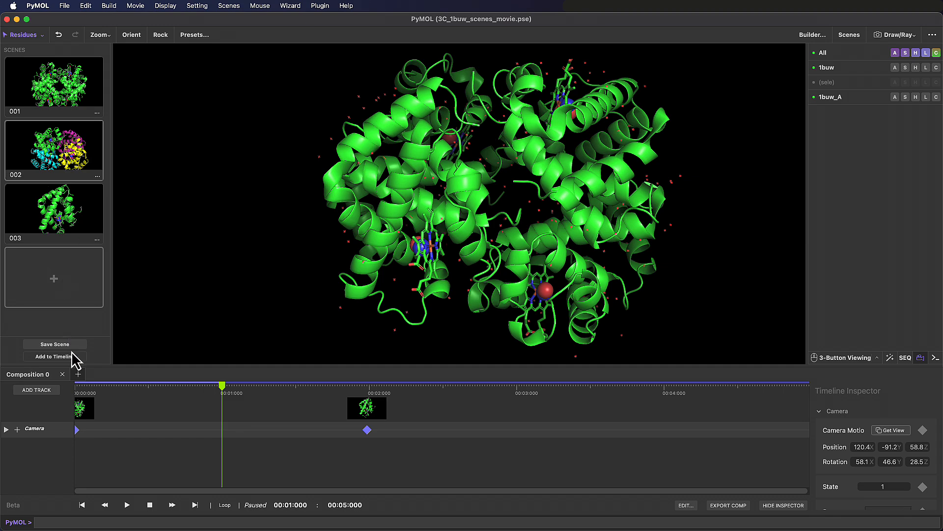
click(54, 356)
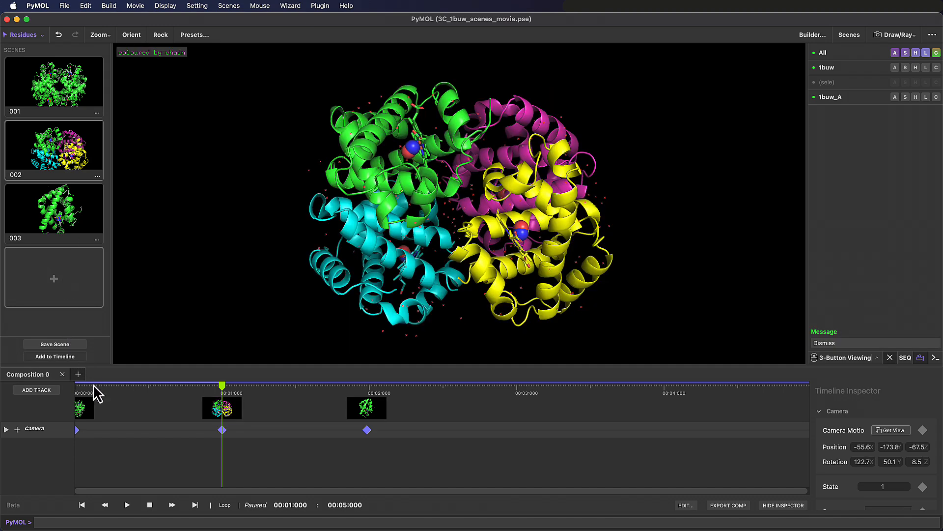
Play the movie from the start through all three scenes, then stop it
click(82, 505)
click(126, 505)
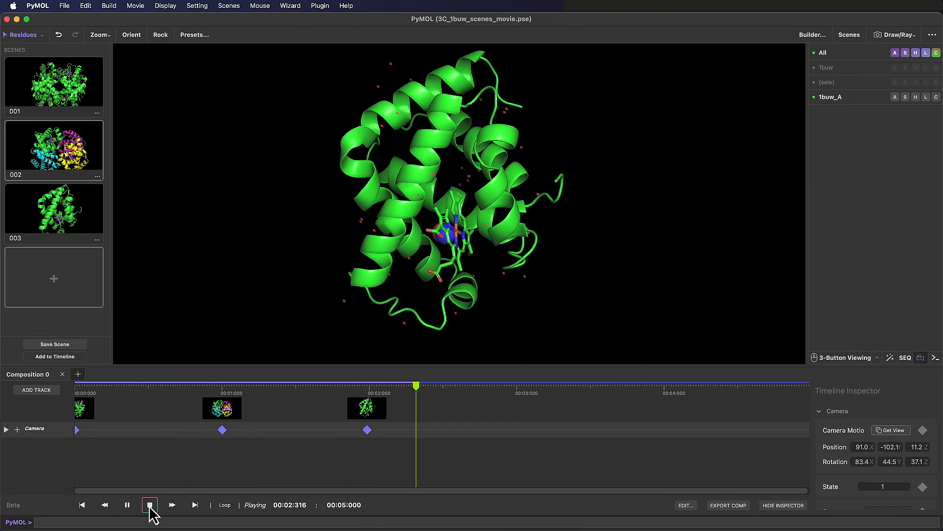
click(150, 505)
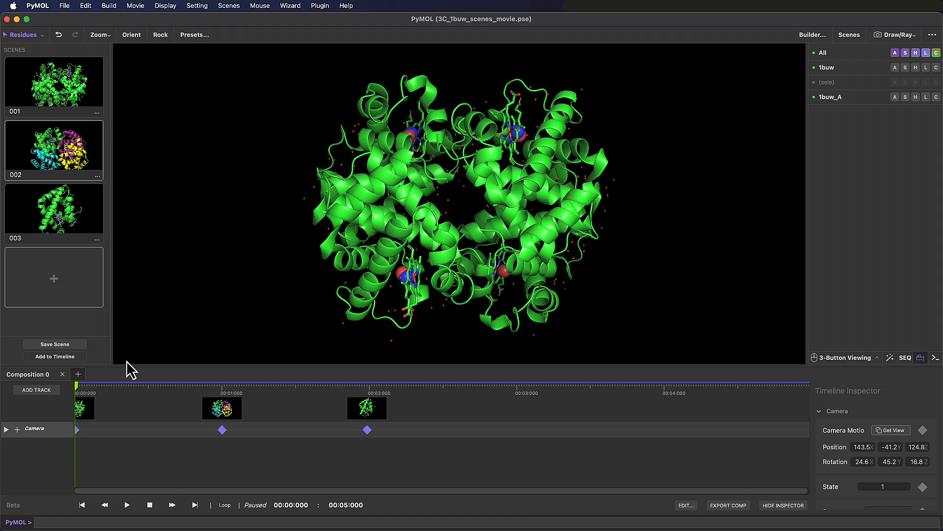
Recall scene 003, rotate chain A slightly and find the polar contacts of 1buw_A
click(85, 239)
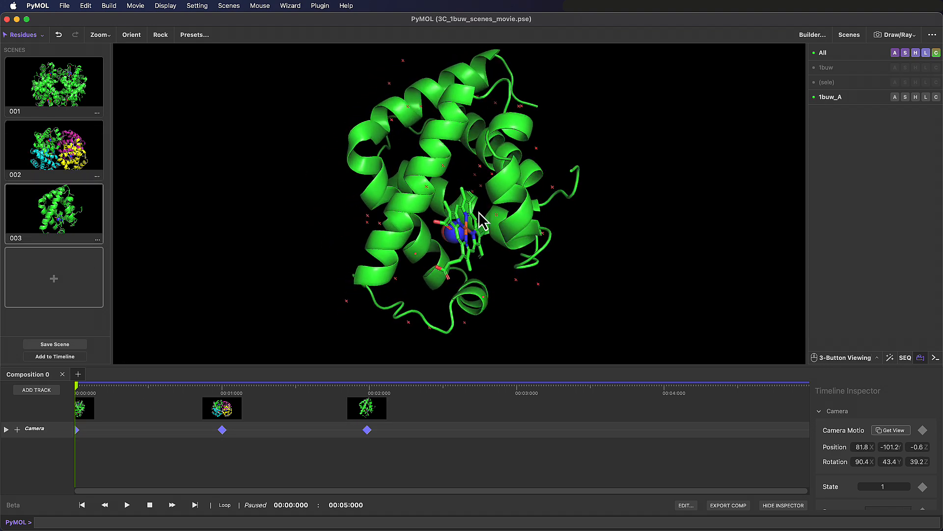
drag(479, 219, 456, 209)
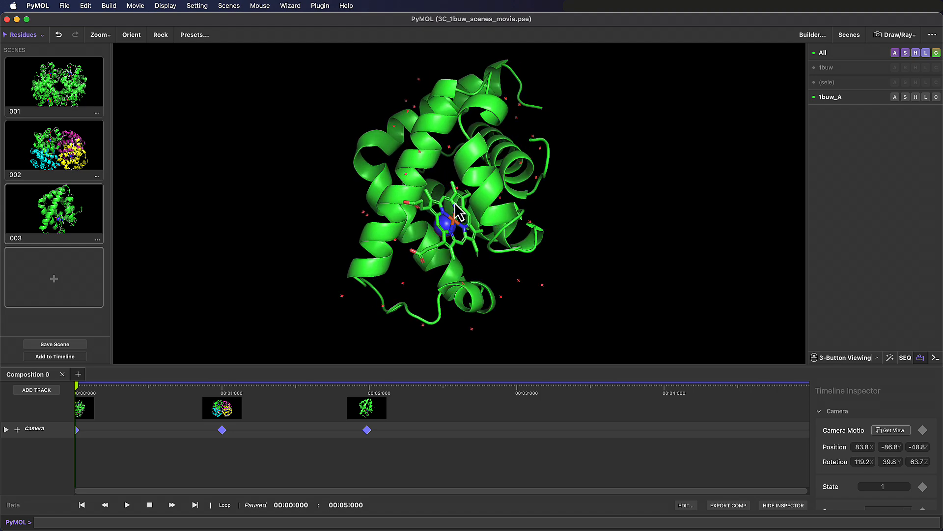
click(896, 98)
mouse_move(892, 222)
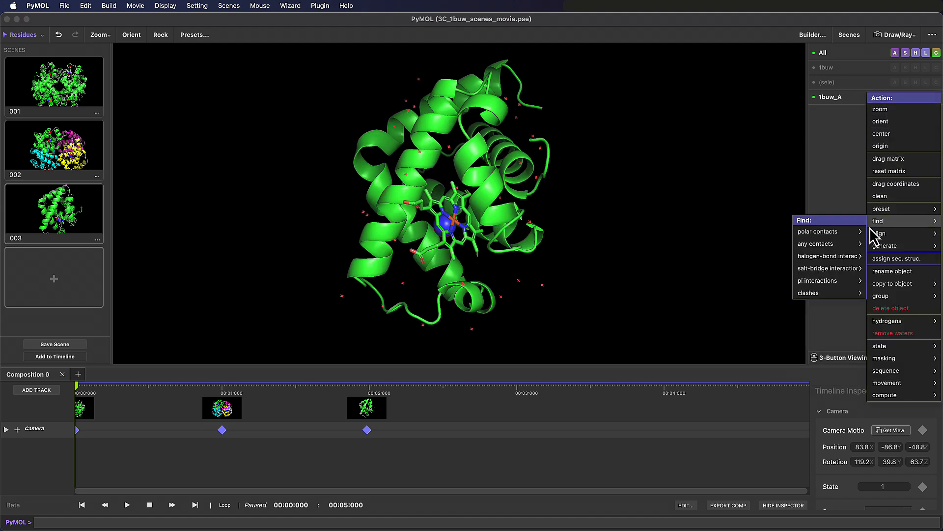
mouse_move(843, 232)
click(762, 244)
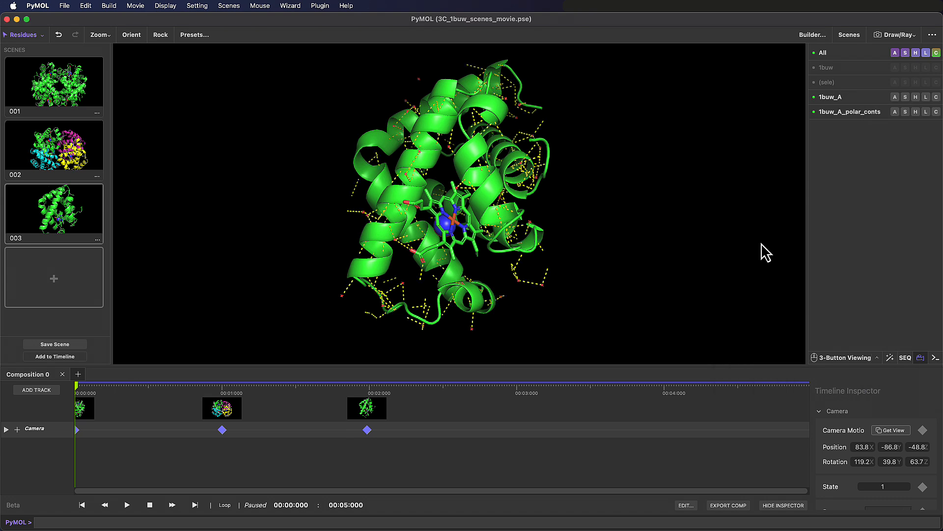
Show 1buw_A as lines and hide its cartoon, leaving the heme sticks and polar contacts displayed
click(907, 105)
click(901, 125)
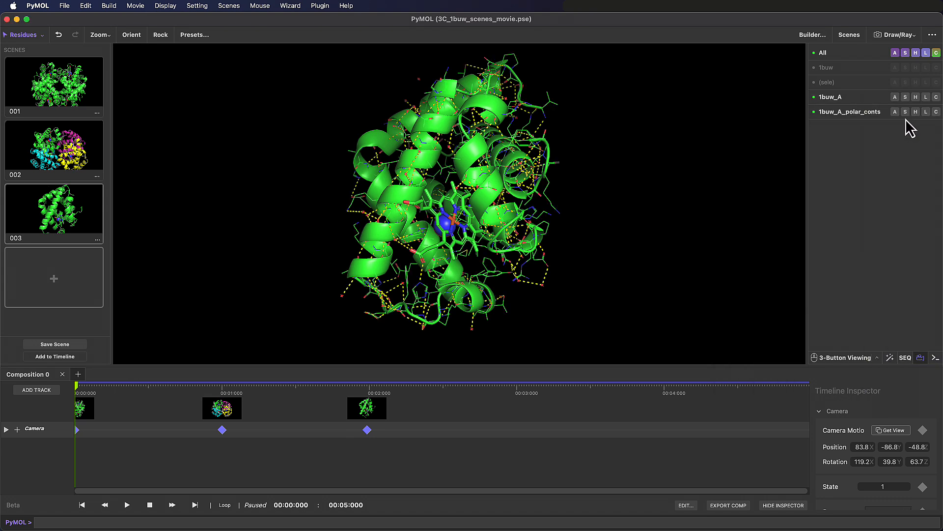
click(916, 97)
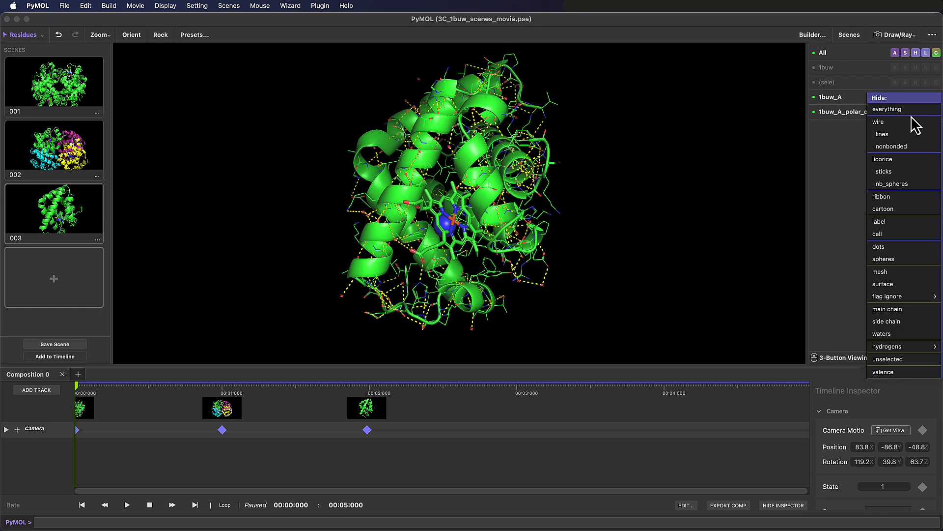
click(907, 208)
right_drag(604, 226, 606, 229)
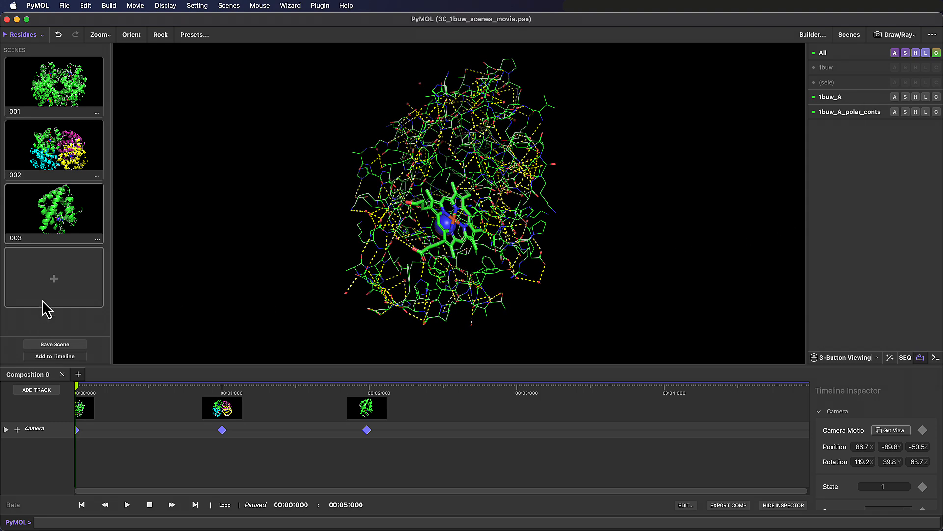
Store the line view with polar contacts as a new scene and add it to the timeline at 3 seconds
click(54, 279)
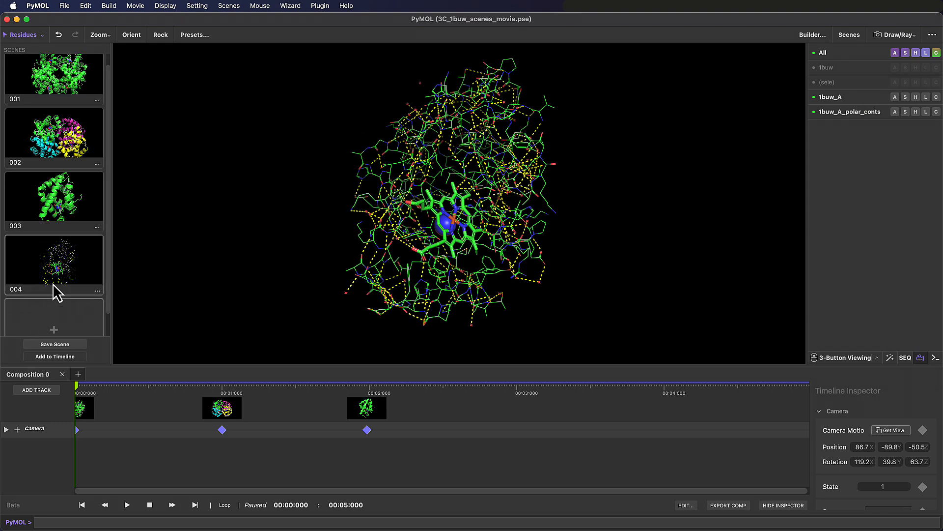
click(517, 393)
click(42, 356)
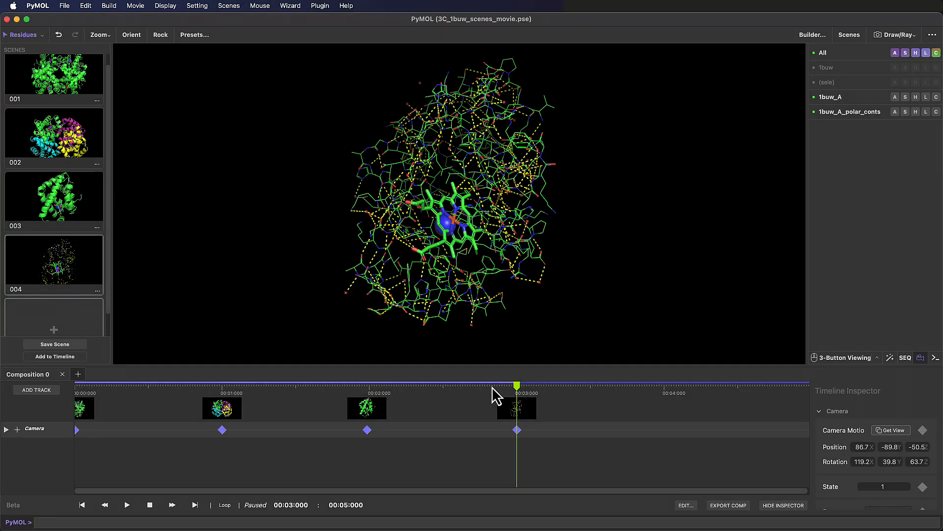
Retime the scene 002 keyframe to about 1.2 seconds and the scene 003 keyframe to about 2.5 seconds, scrubbing to check the transitions
drag(493, 387, 273, 405)
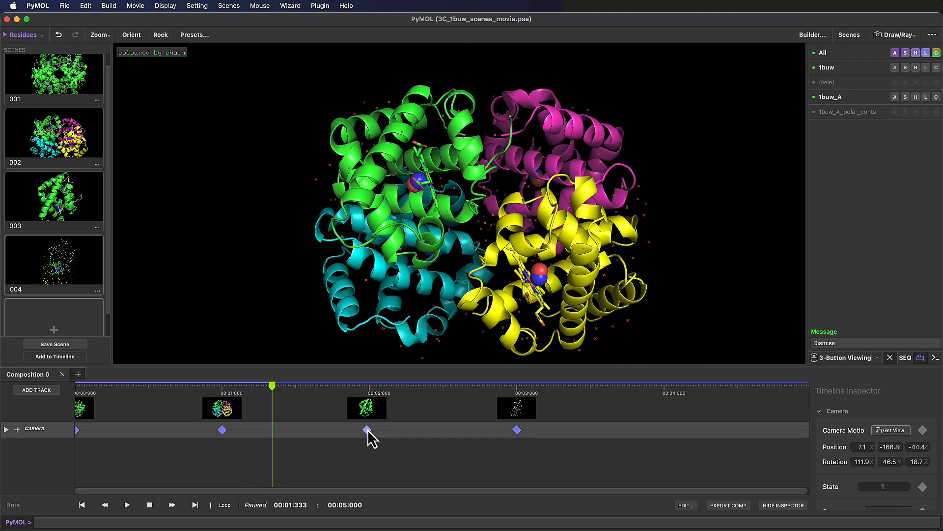
drag(367, 430, 424, 431)
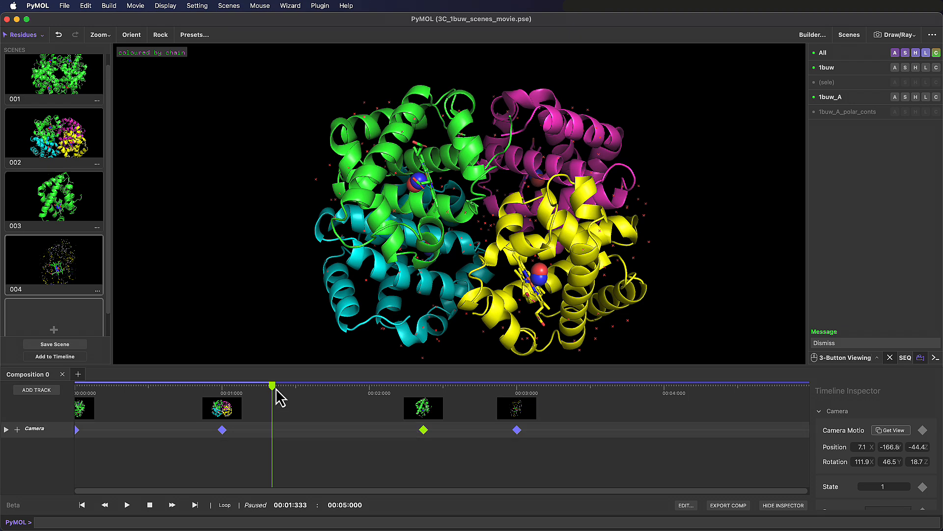
drag(225, 429, 255, 433)
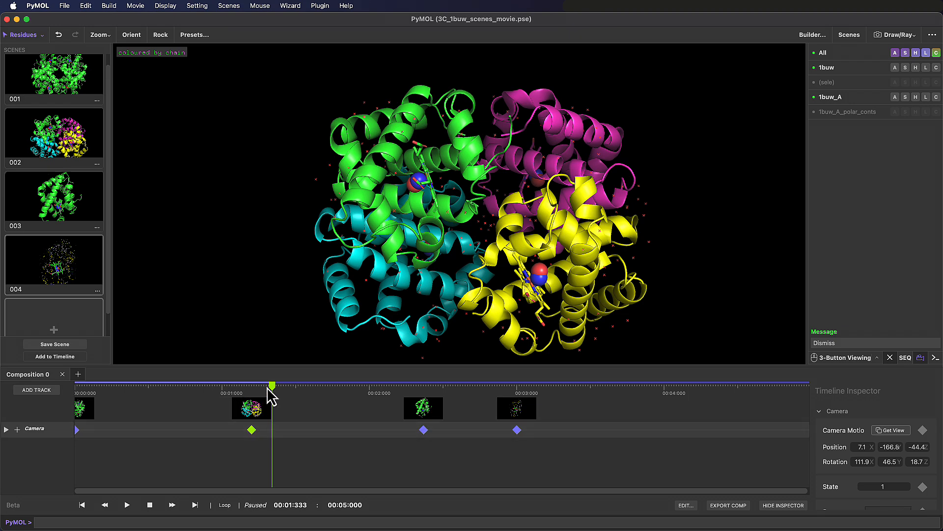
drag(269, 386, 494, 435)
drag(424, 430, 441, 430)
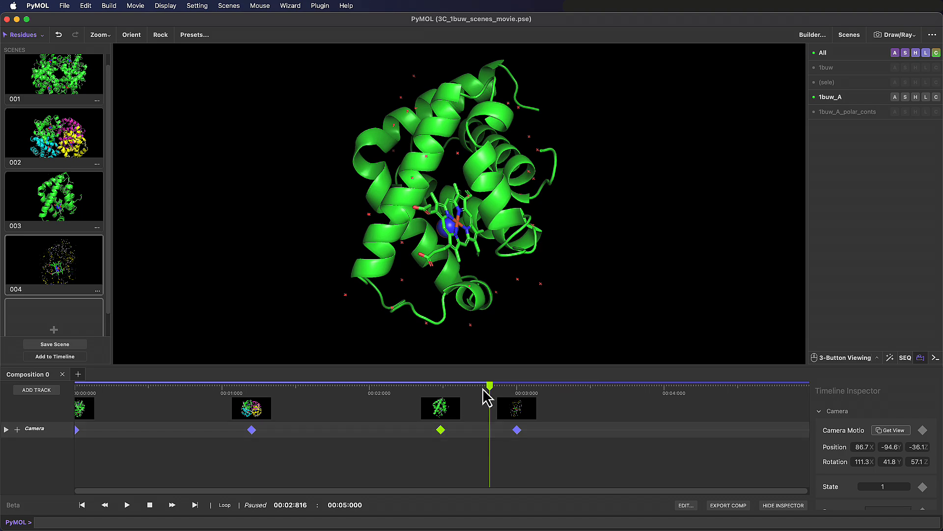
drag(486, 394, 563, 405)
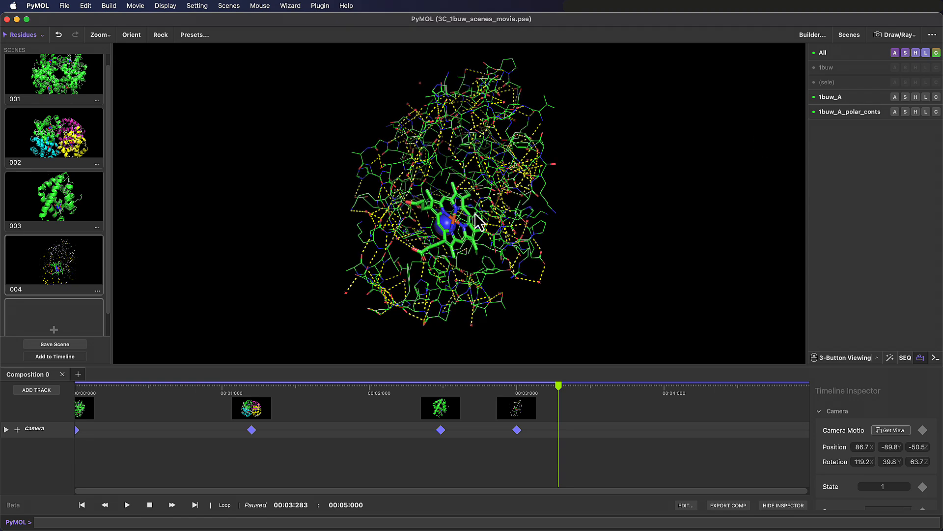
Zoom in on the heme, hide the lines of 1buw_A and turn off the polar contacts object
right_drag(475, 212, 504, 259)
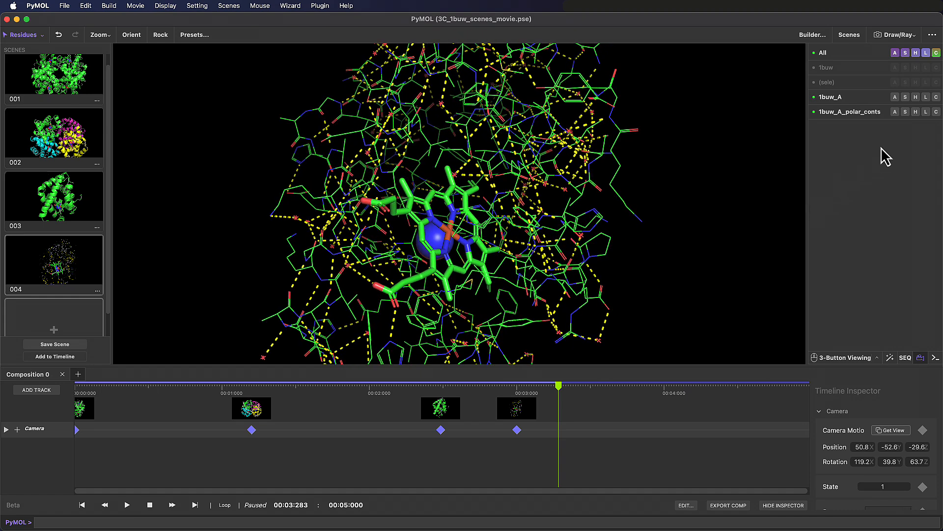
click(916, 98)
click(907, 124)
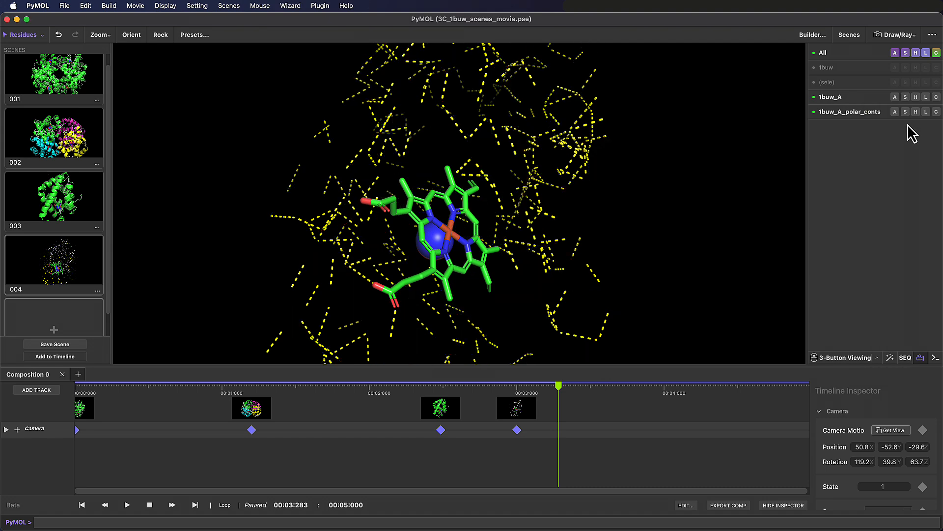
click(871, 114)
Orient the isolated heme face-on, enlarge it and shift it upward in the view
drag(451, 223, 465, 188)
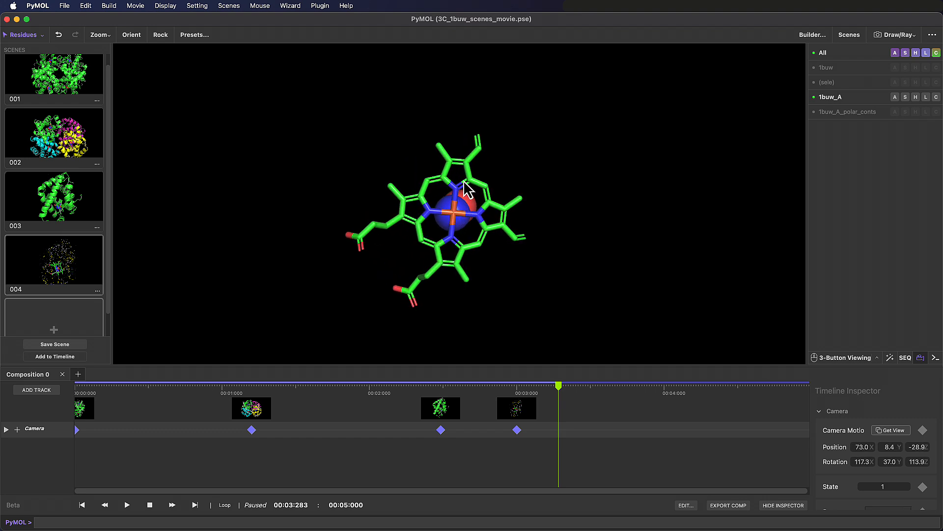
right_drag(472, 207, 487, 245)
middle_drag(485, 228, 487, 206)
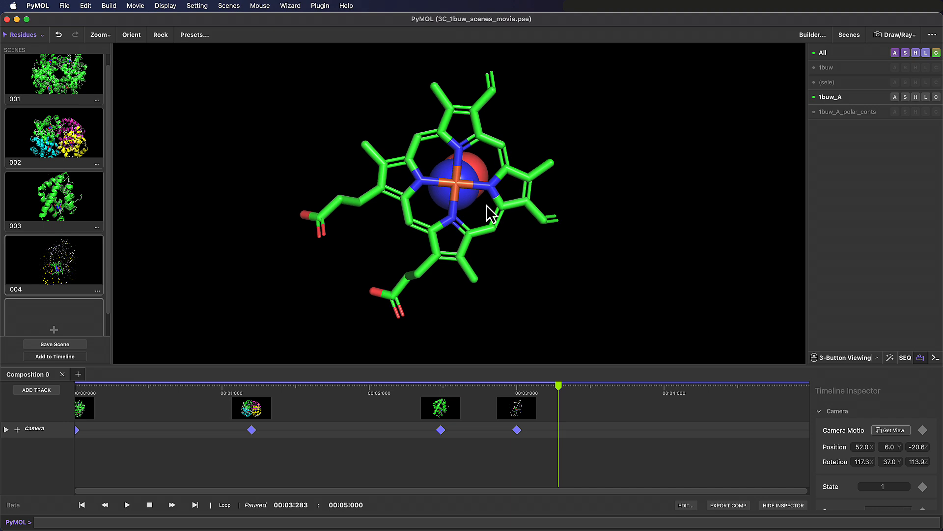
Store the face-on heme view as a new scene and add it to the timeline at about 4 seconds
click(61, 326)
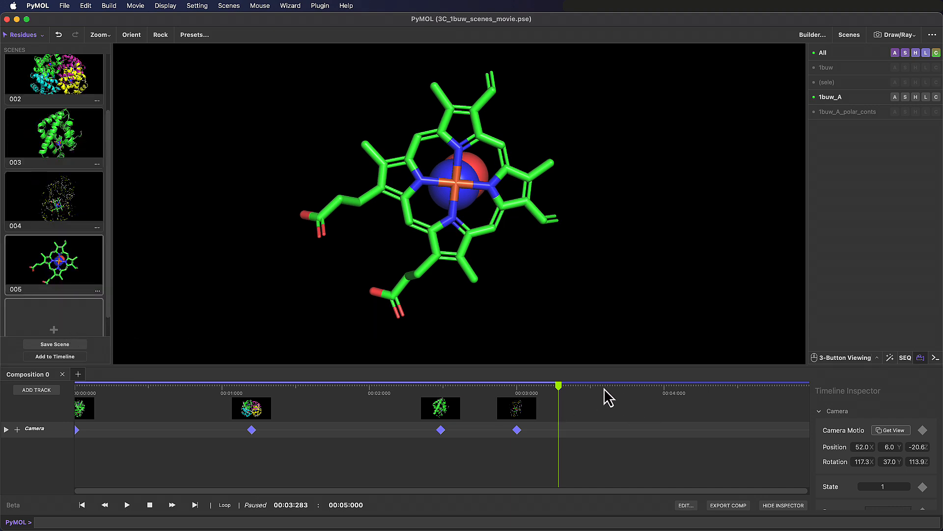
drag(575, 387, 674, 387)
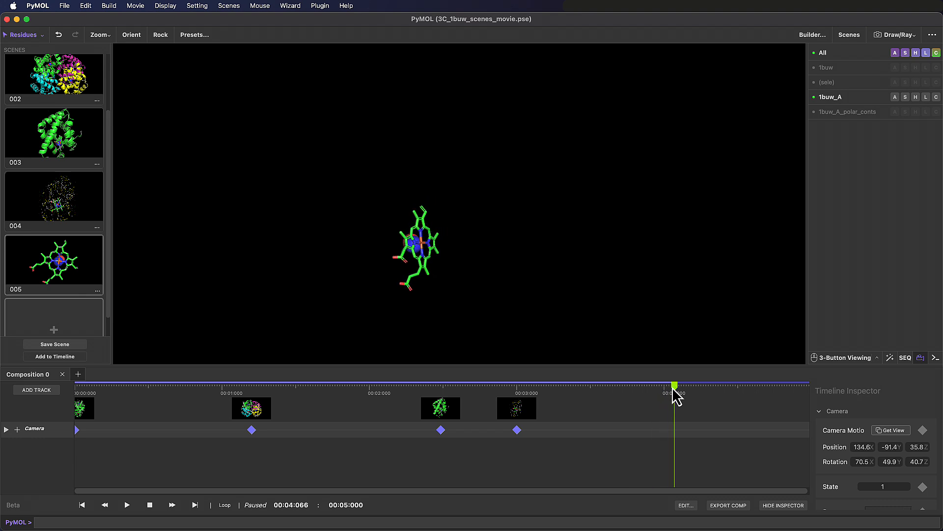
click(58, 357)
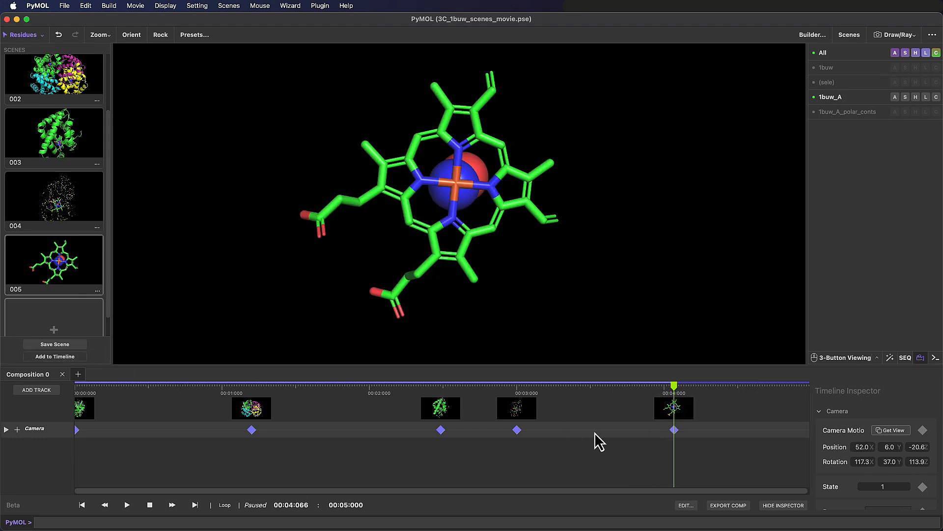
Rename the composition as 1buw scenes and set its duration to 8 seconds
click(686, 506)
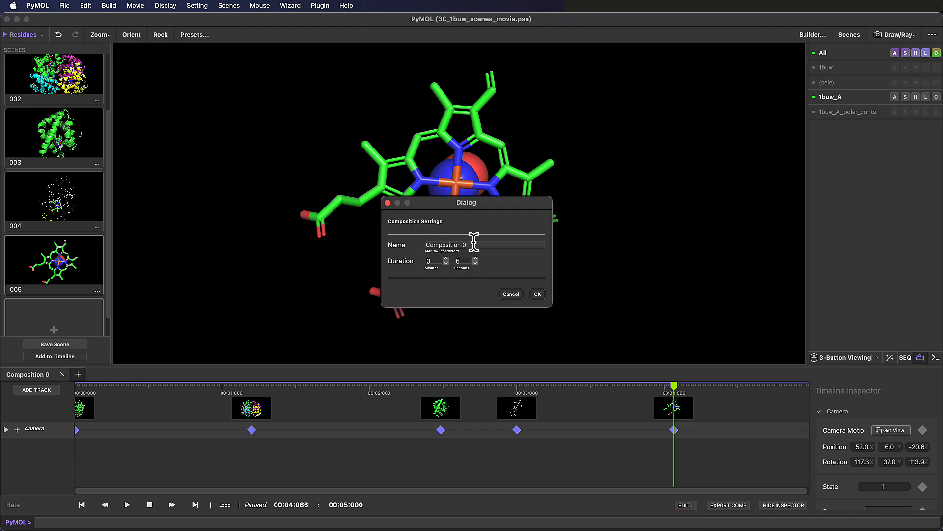
drag(473, 245, 377, 233)
text(1buw scenes)
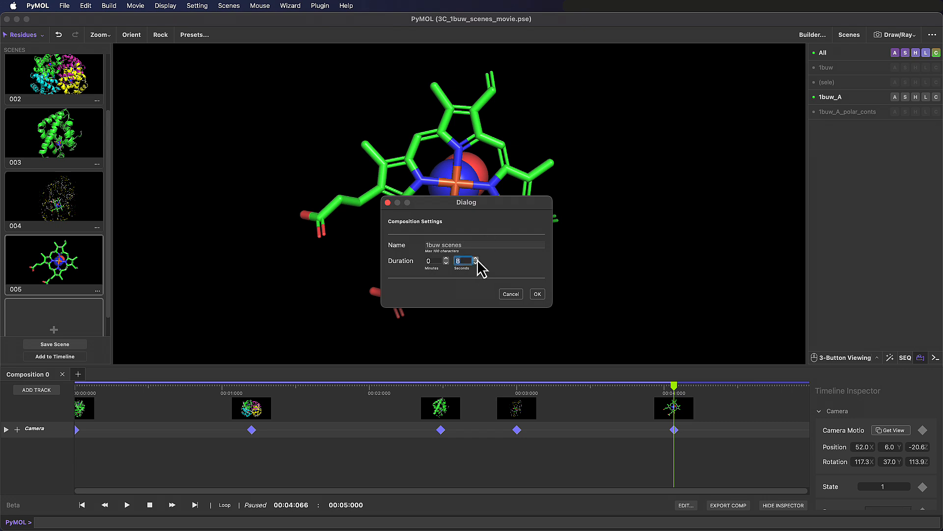
click(538, 293)
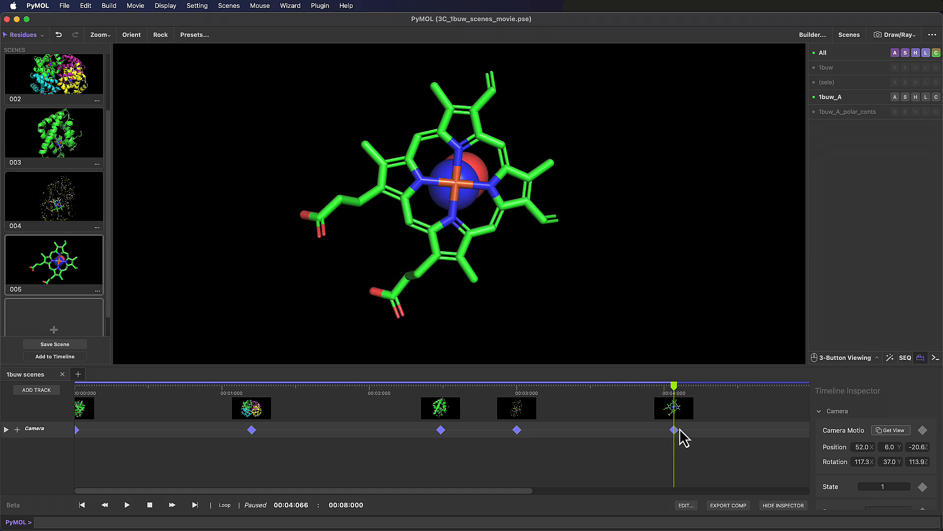
Add scene 003 to the extended timeline again at about 5.2 seconds
mouse_move(667, 388)
mouse_down()
mouse_move(546, 390)
mouse_move(663, 390)
mouse_move(677, 404)
mouse_move(553, 391)
mouse_move(664, 399)
mouse_up()
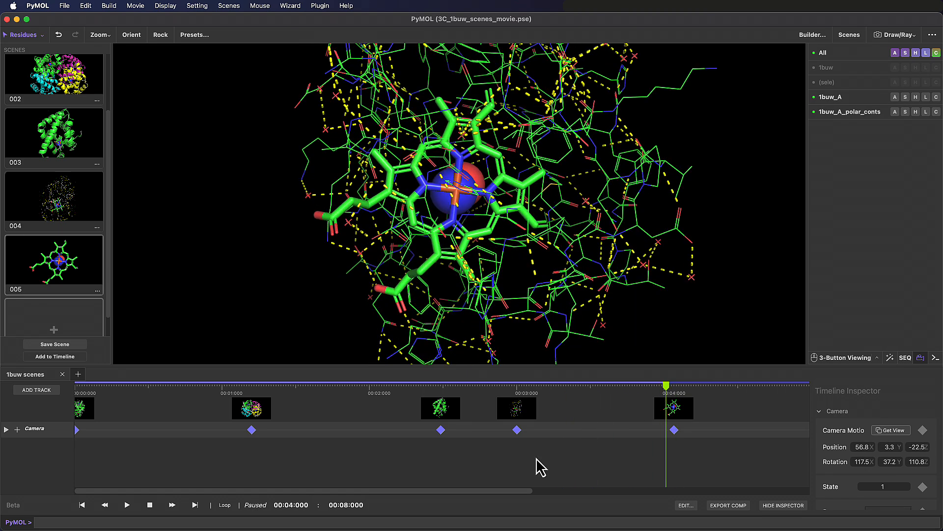
drag(525, 491, 691, 512)
drag(337, 396, 518, 411)
click(73, 159)
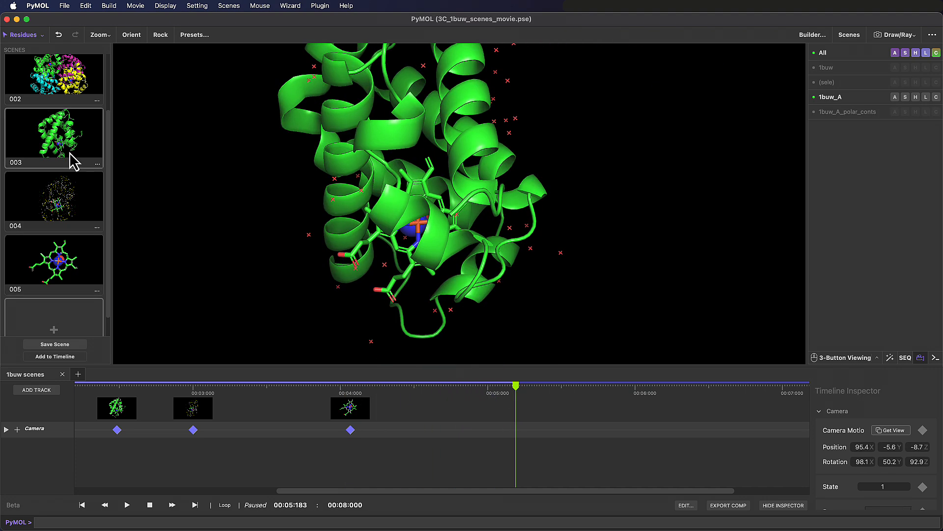
click(73, 358)
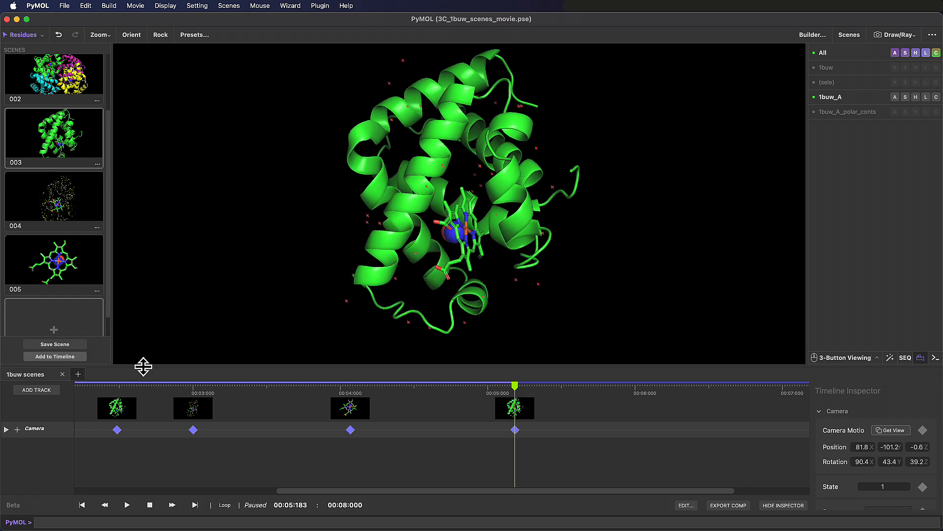
Add scene 002 to the timeline again at about 6.35 seconds
click(687, 392)
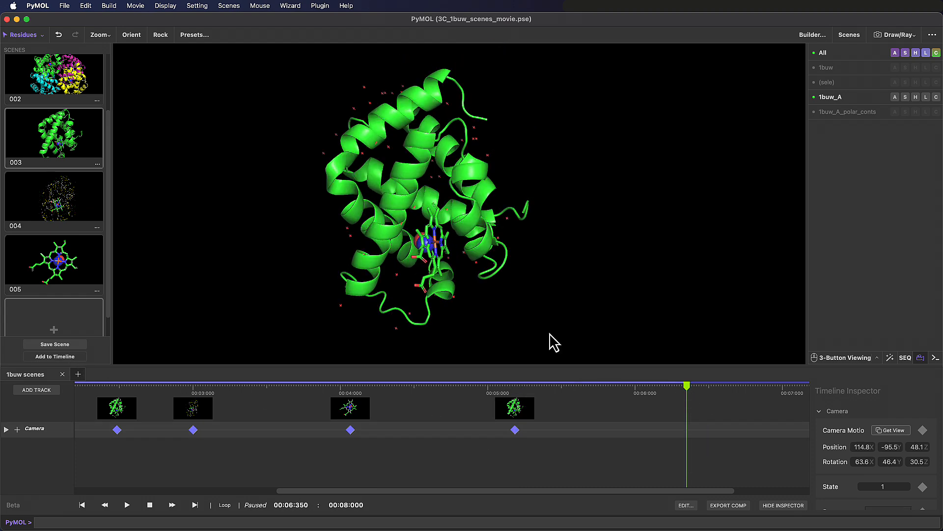
click(69, 88)
click(71, 357)
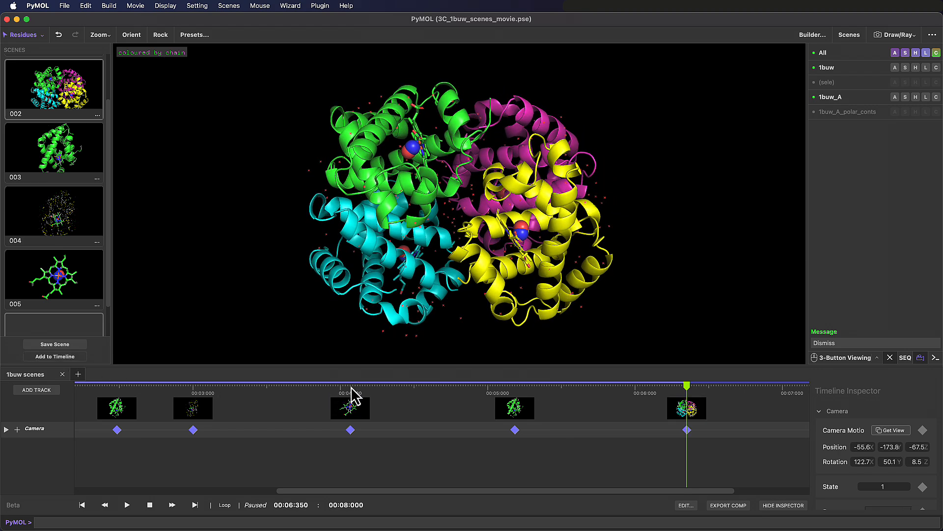
Recall scene 005, rotate the heme to show its opposite face and store that view as a new scene
click(351, 430)
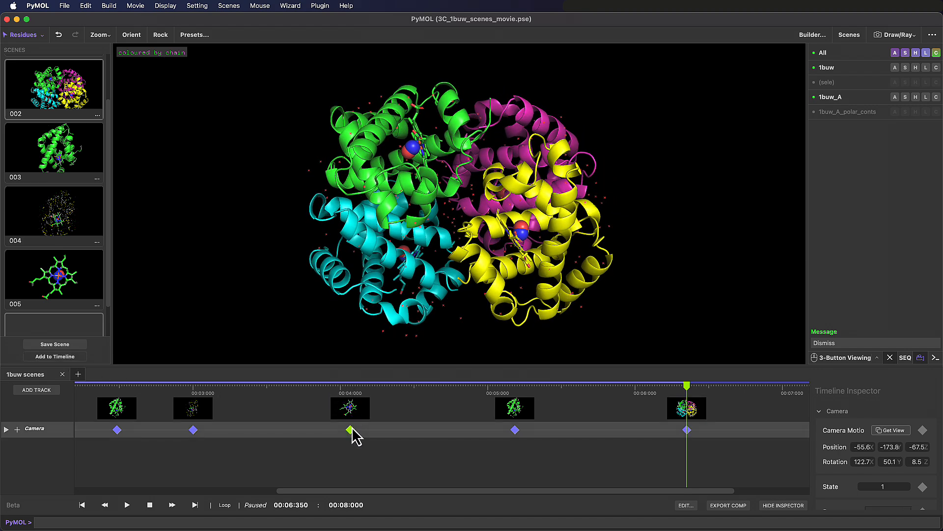
click(74, 286)
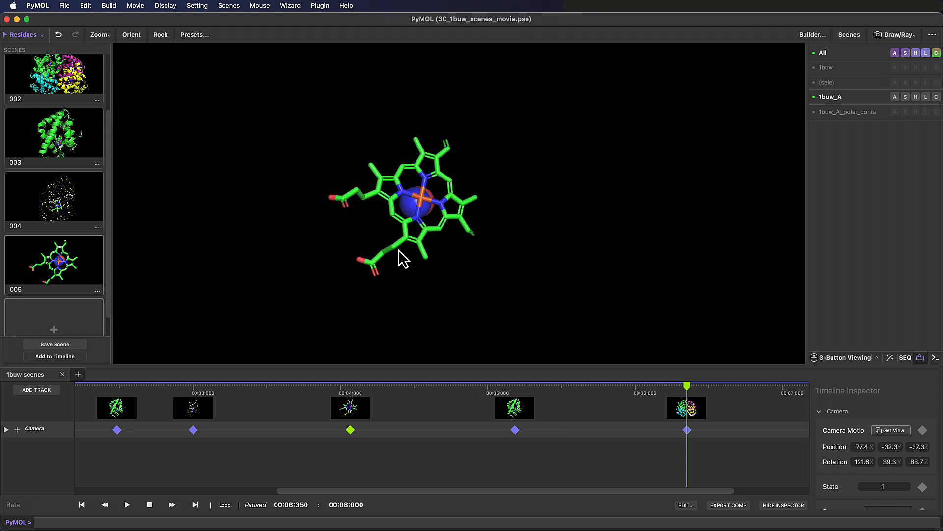
drag(491, 214, 348, 203)
click(61, 323)
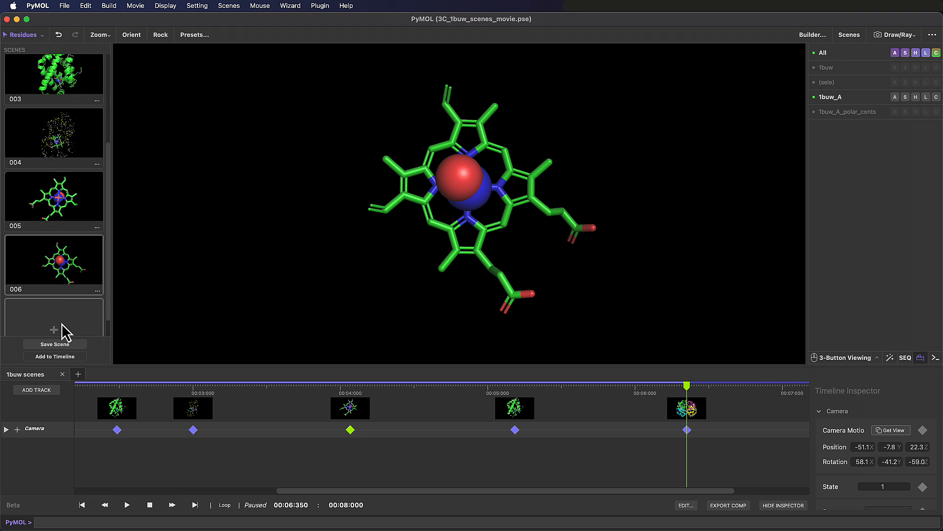
Add scene 006 to the timeline at 4.6 seconds, between the scene 005 keyframe and the second scene 003 keyframe
click(430, 388)
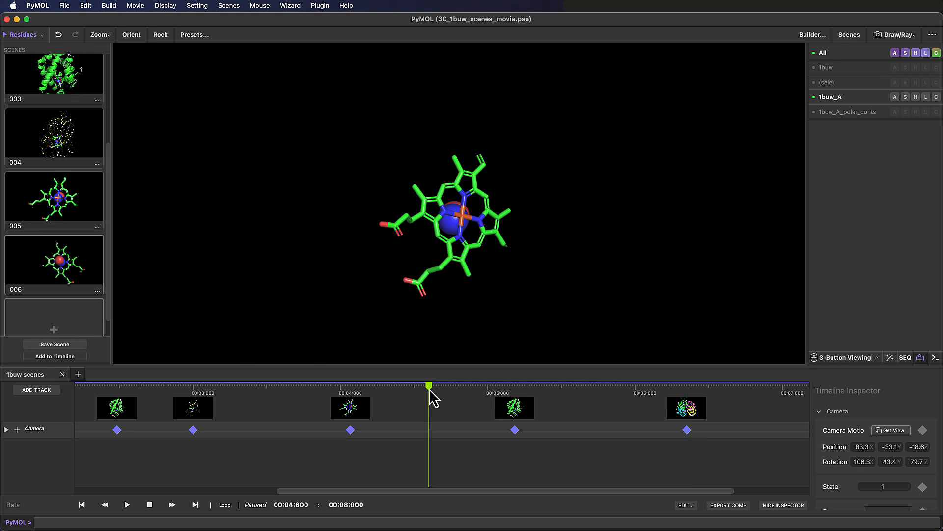
click(69, 357)
mouse_move(351, 429)
mouse_down()
mouse_move(316, 433)
mouse_move(349, 433)
mouse_up()
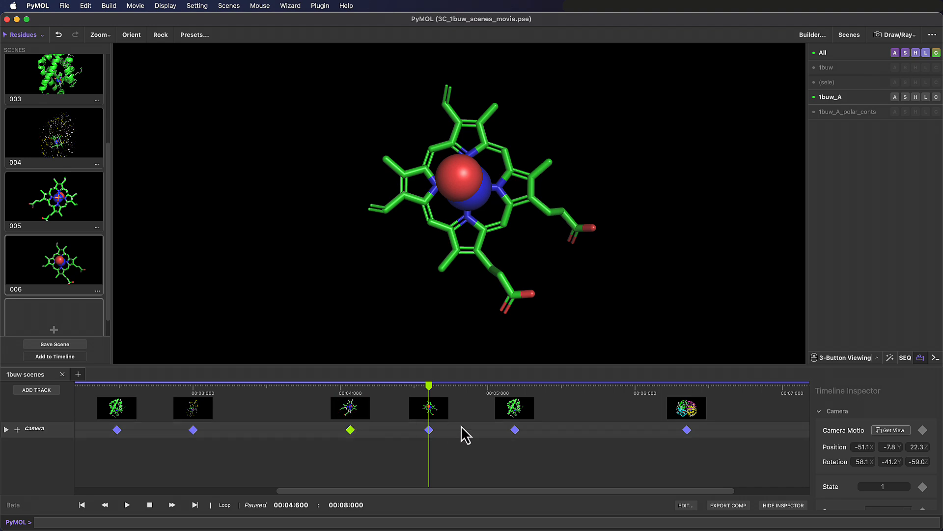
Check the interpolation options of the second scene 003 keyframe and play the movie from the beginning
right_click(514, 430)
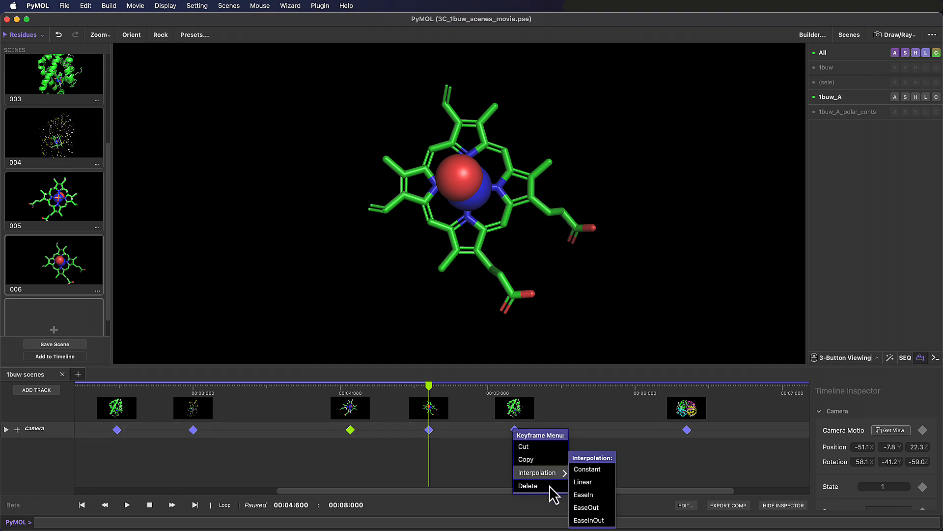
click(554, 415)
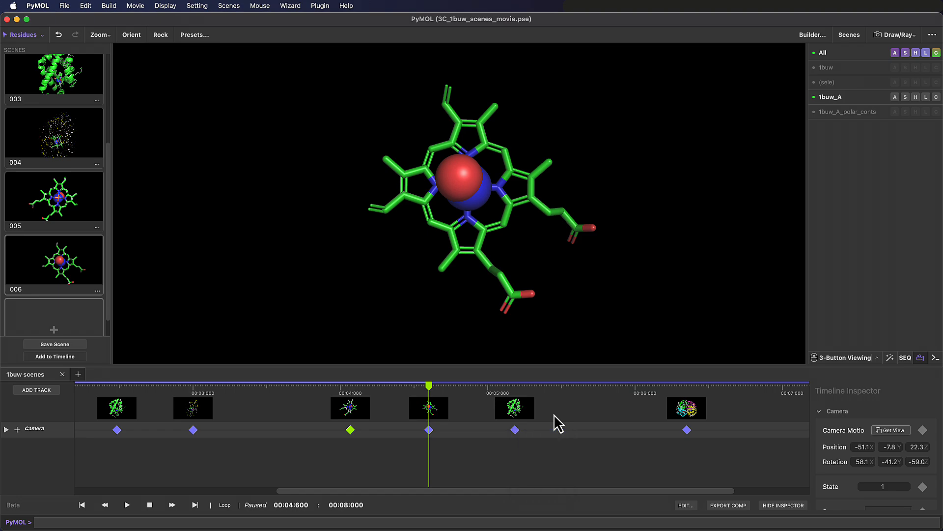
click(82, 505)
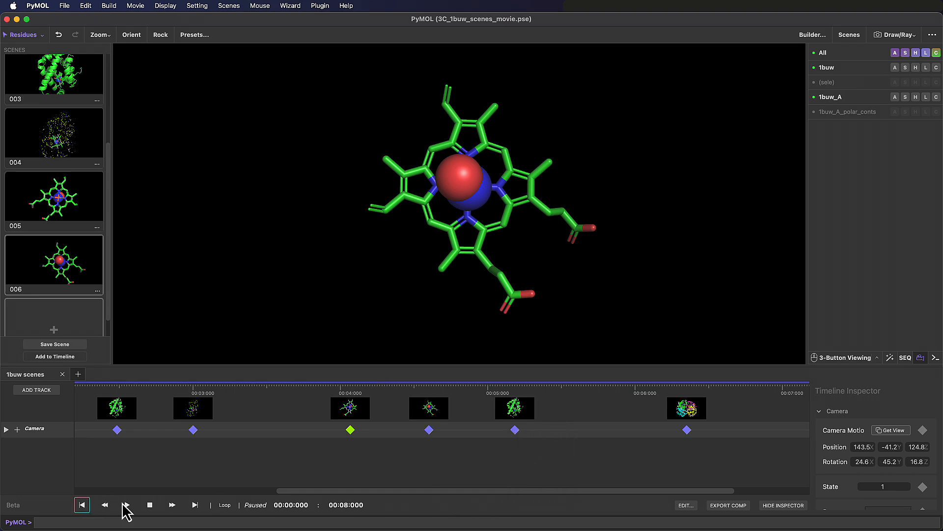
click(127, 505)
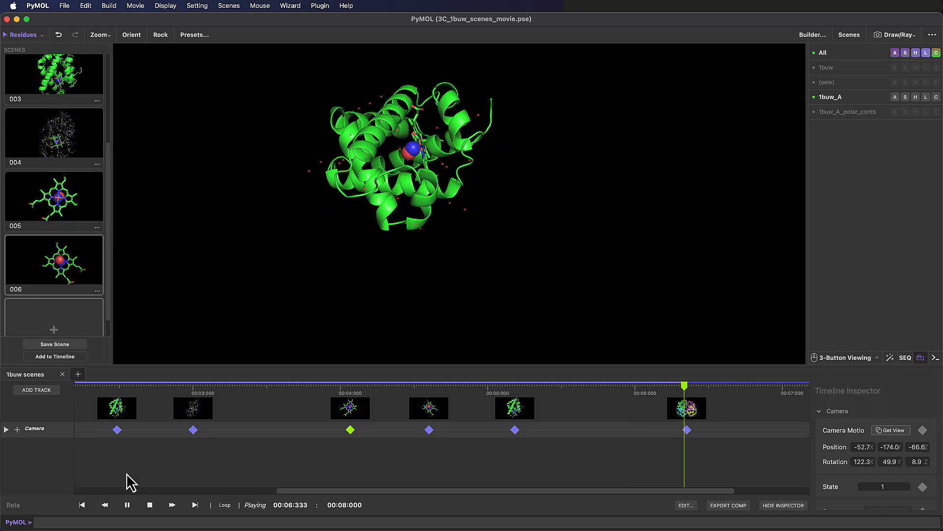
Retime the second scene 003 keyframe to about 5.7 seconds and the scene 006 keyframe to about 4.7 seconds
drag(515, 430, 549, 430)
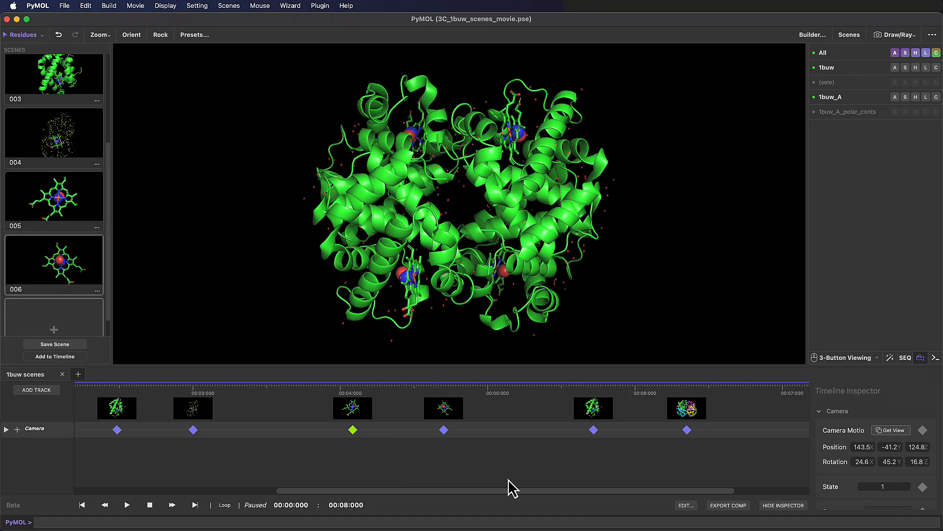
Set up the composition's movie export at 1920 by 1080 with the ffmpeg encoder
click(728, 505)
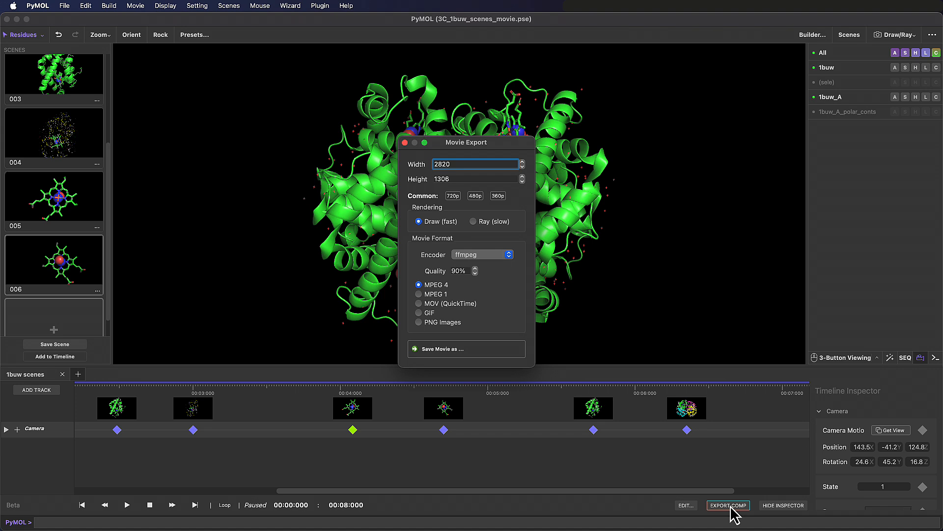
drag(477, 163, 426, 157)
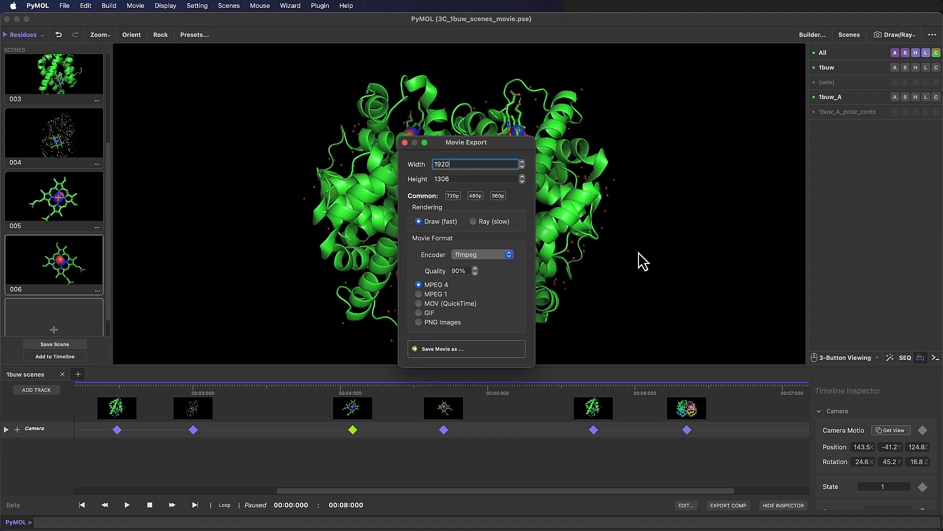
key(Tab)
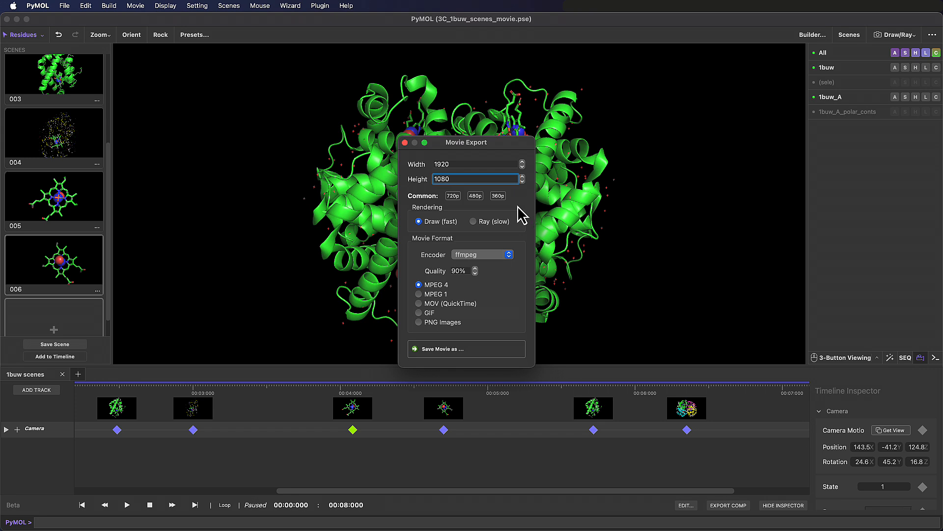
click(490, 255)
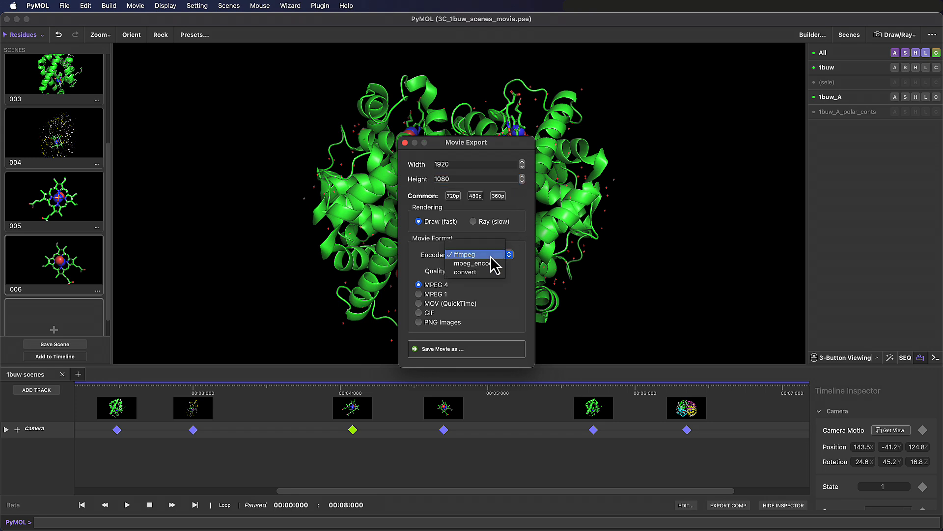
click(490, 255)
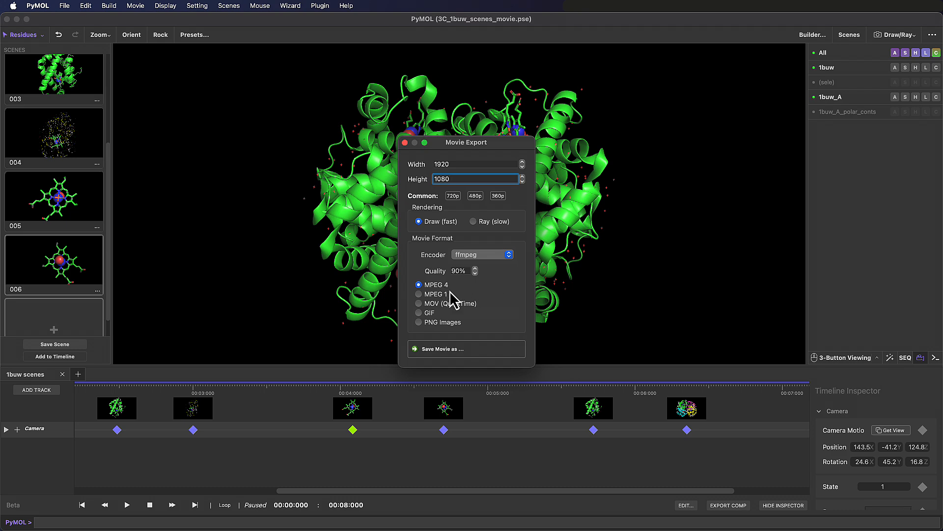
Export the MPEG 4 movie as 1buw_scenes_movie in the PyMOL3Course folder
click(467, 356)
text(1buw_scenes_movie)
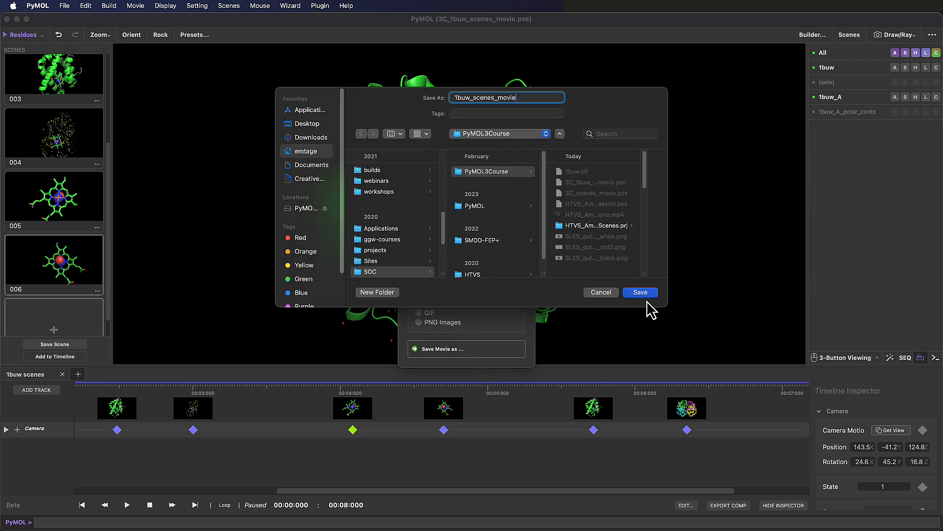
click(647, 295)
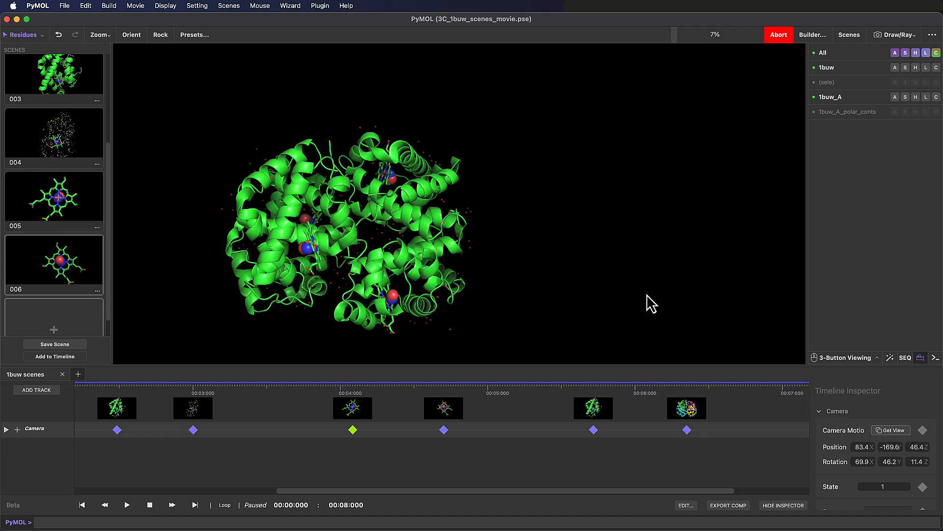